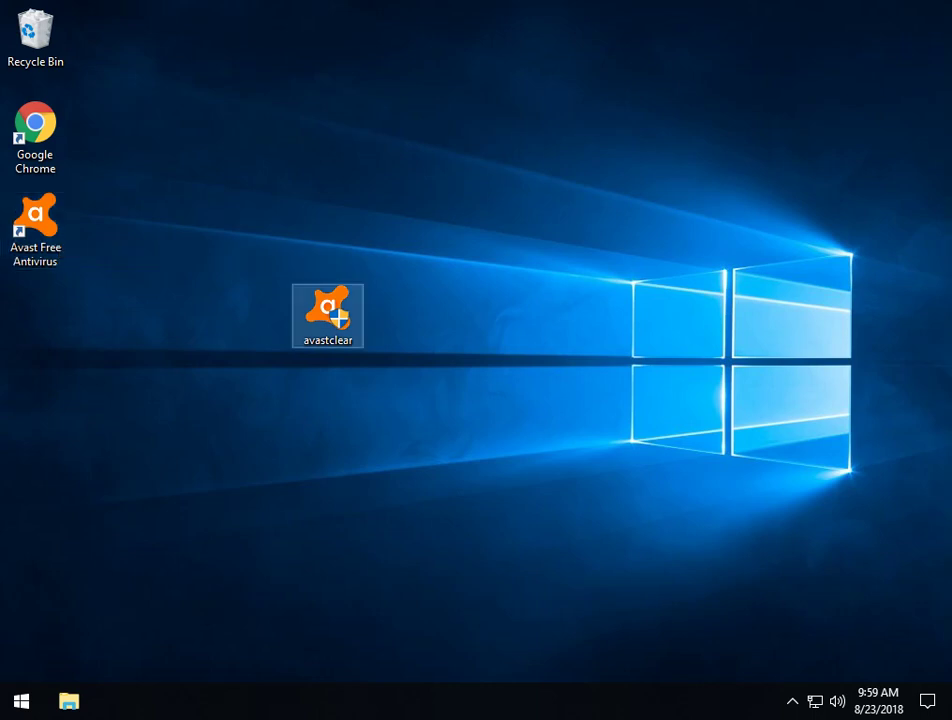
Step: Run the avastclear tool from the desktop, allow it to make changes, and agree to restart the computer in Windows Safe Mode
left_click_drag(327, 315, 181, 128)
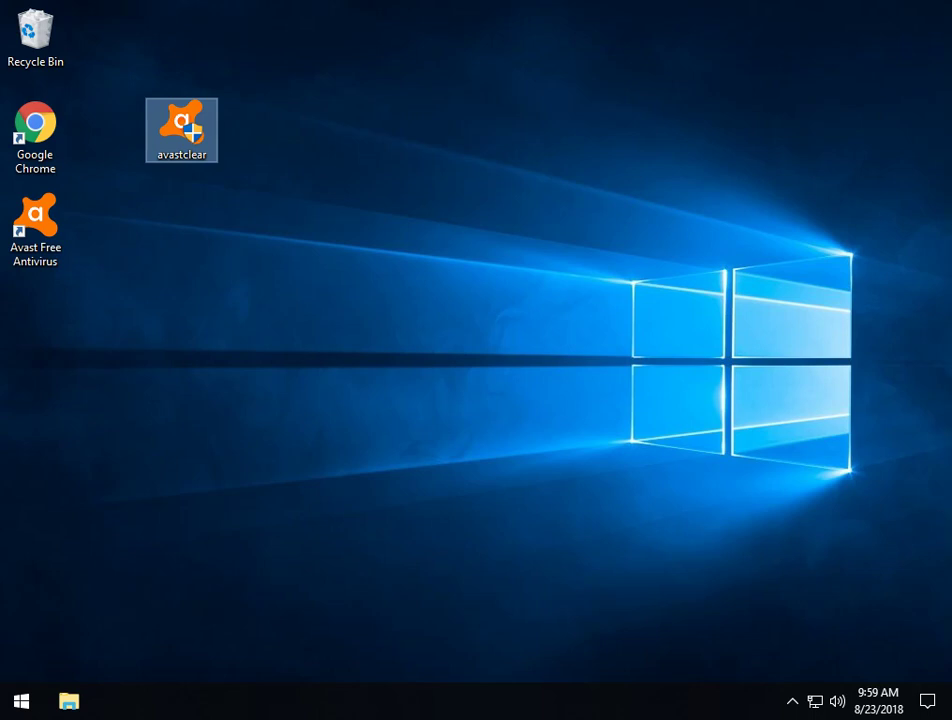
left_click_drag(181, 125, 104, 400)
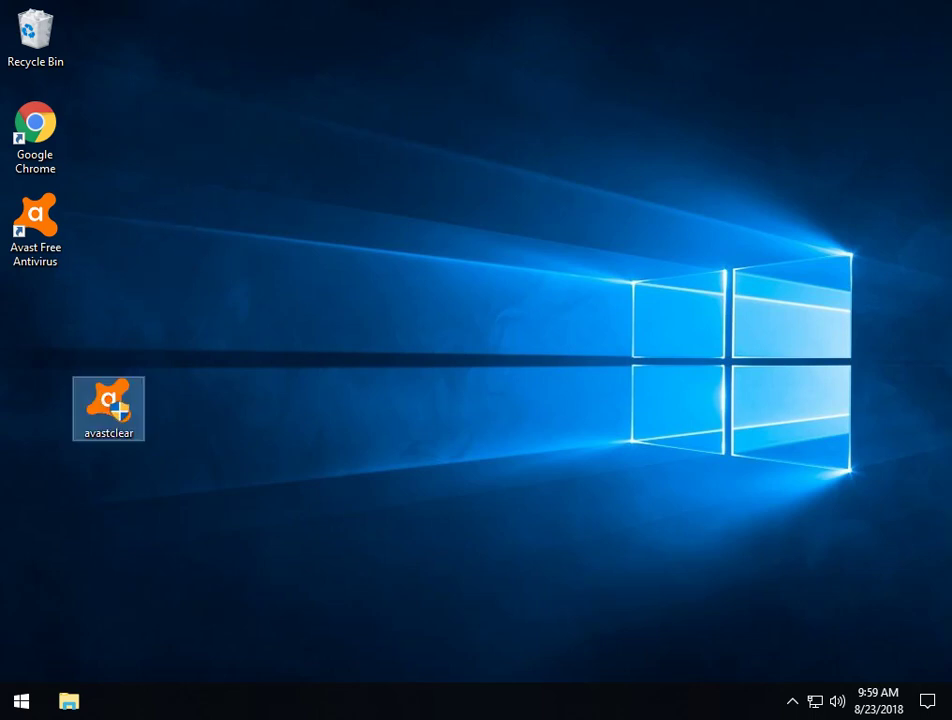
mouse_move(95, 383)
double_click(108, 405)
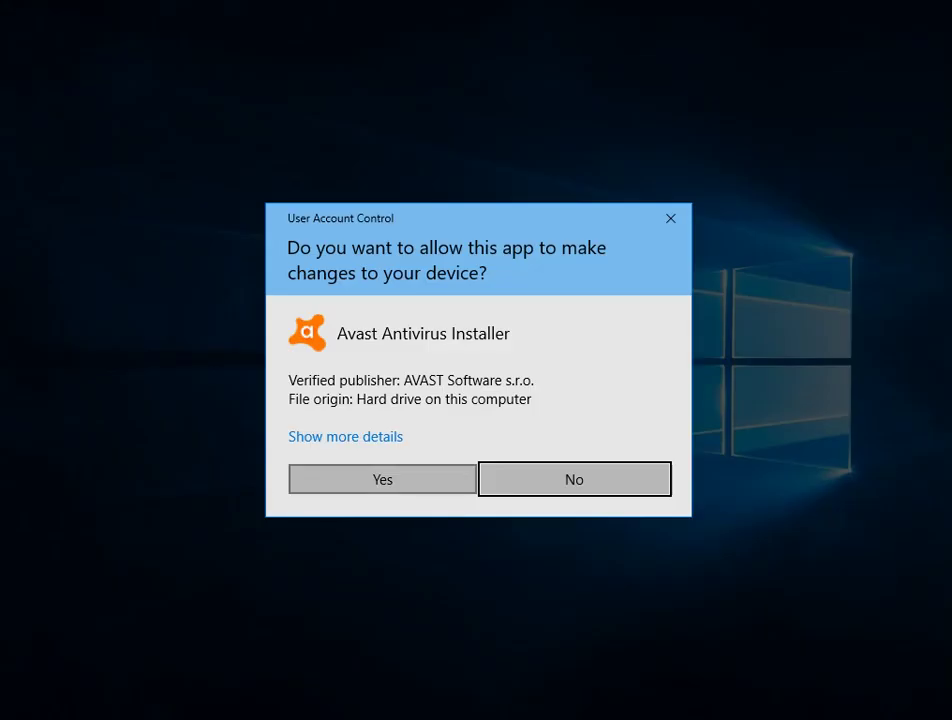
left_click(383, 480)
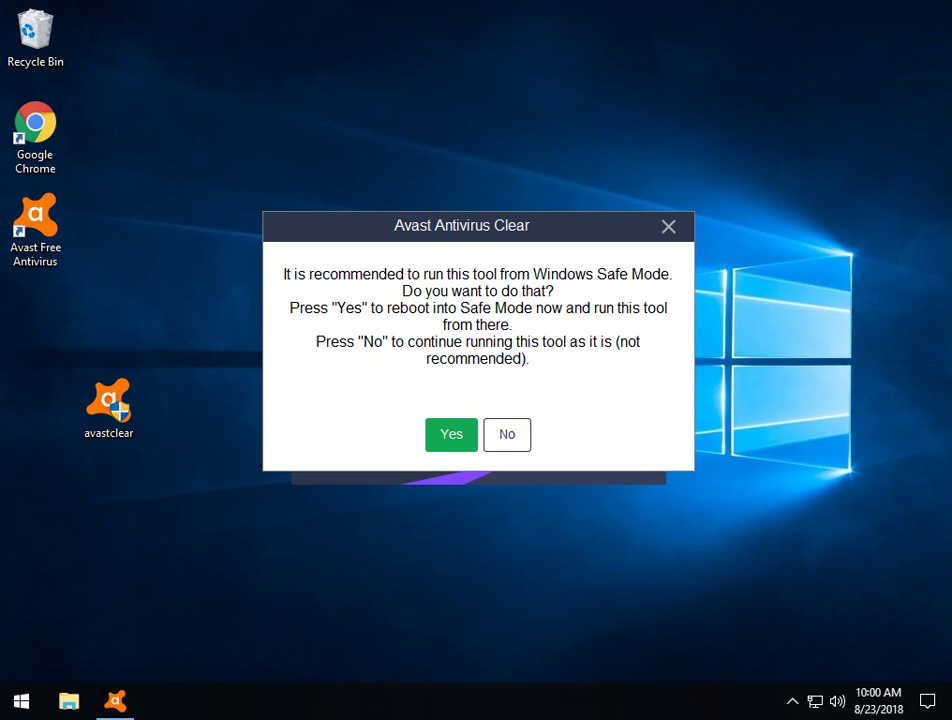
left_click(451, 434)
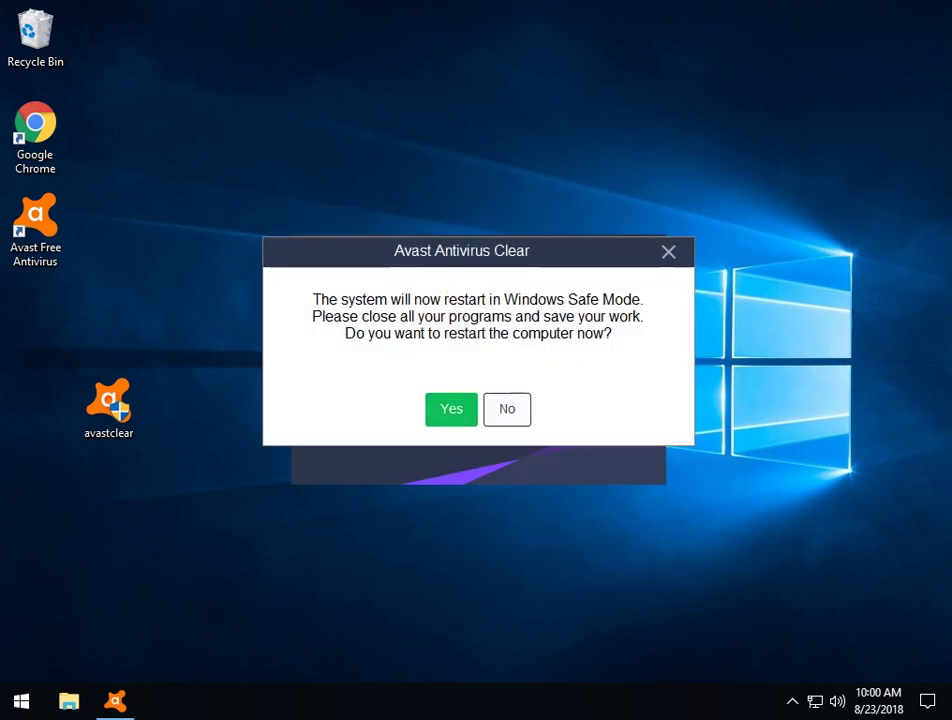
left_click(451, 408)
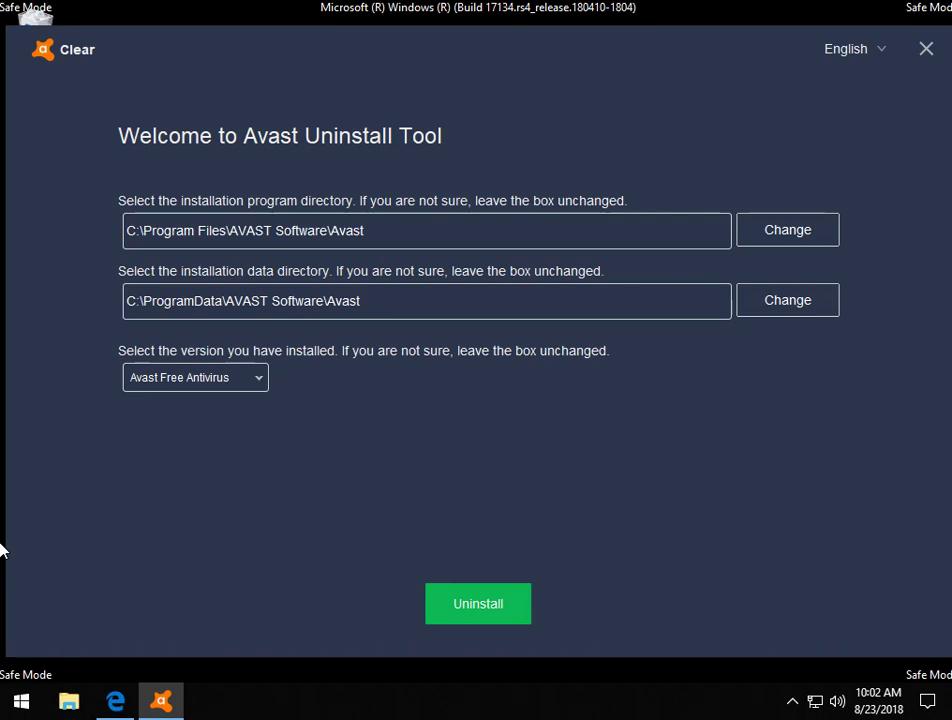
Step: Uninstall Avast Free Antivirus with the installation directories left at their defaults, and restart the computer
left_click(257, 382)
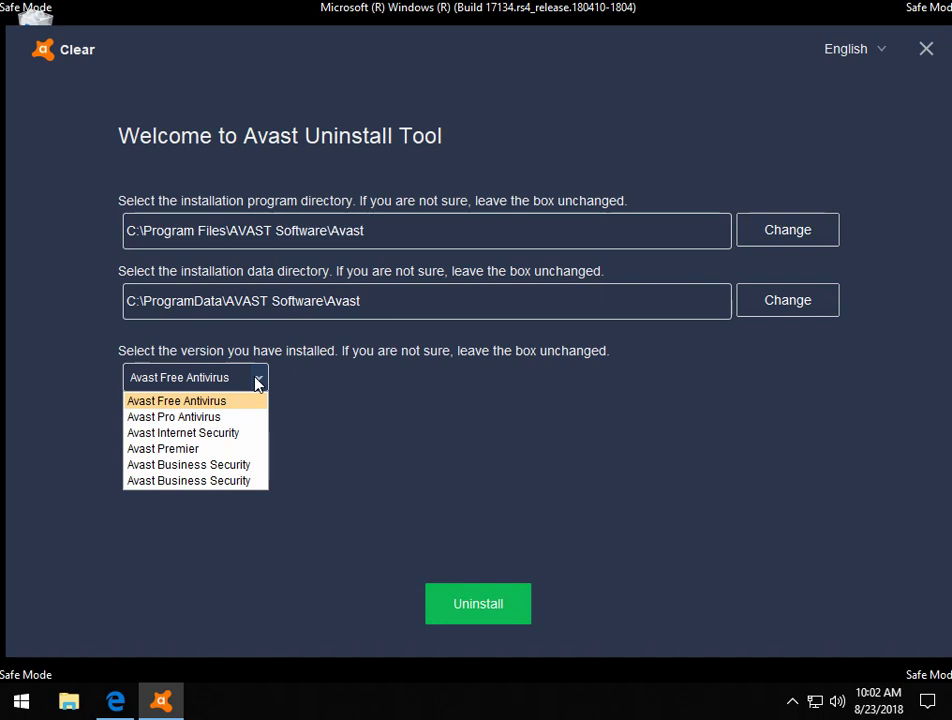
left_click(236, 380)
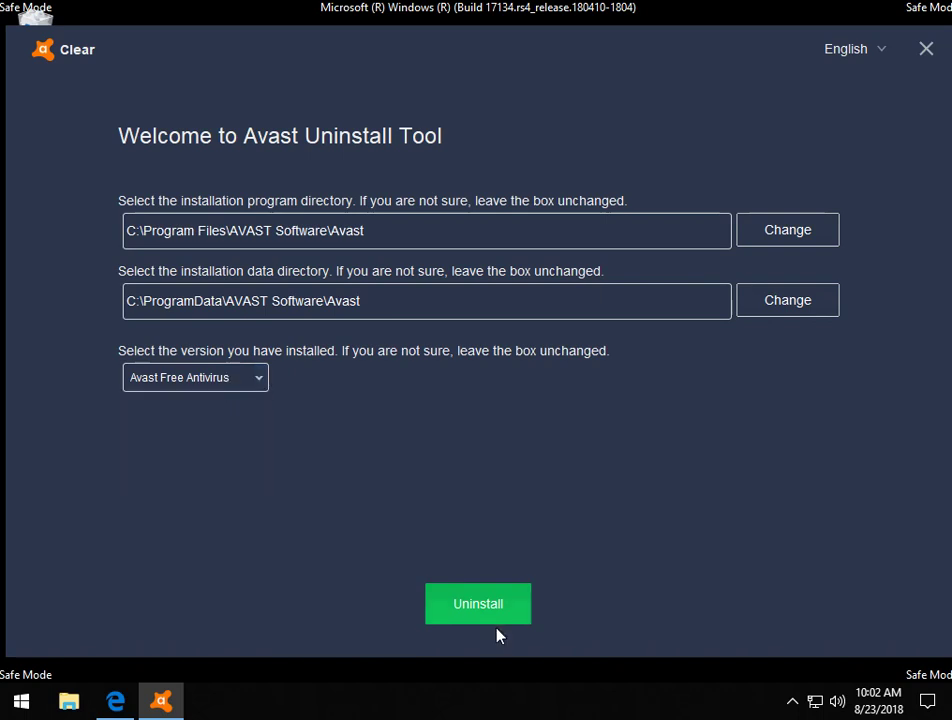
left_click(500, 614)
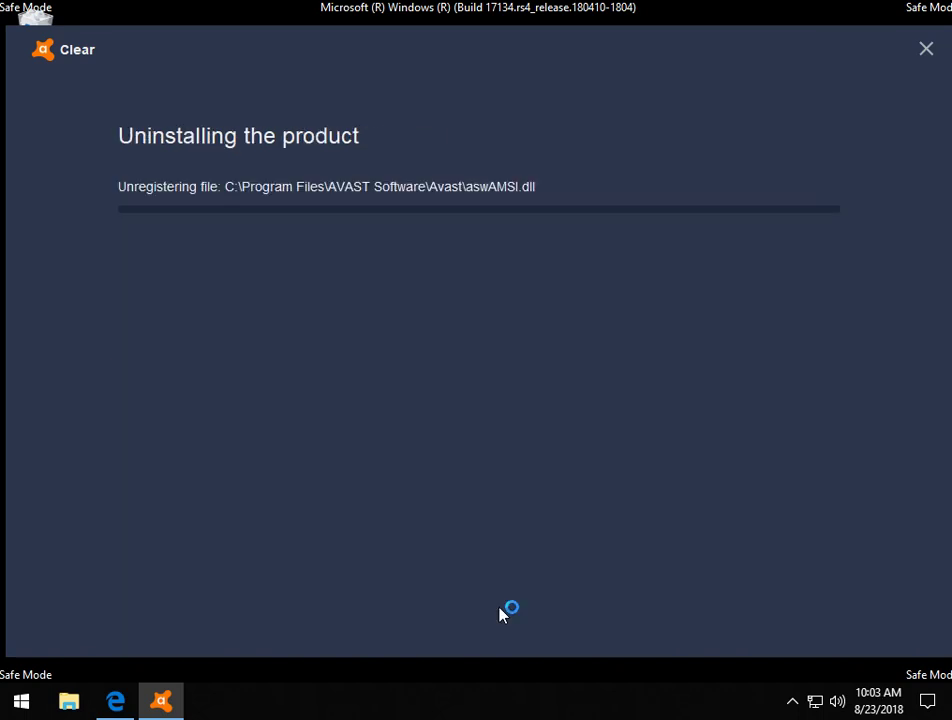
left_click(792, 702)
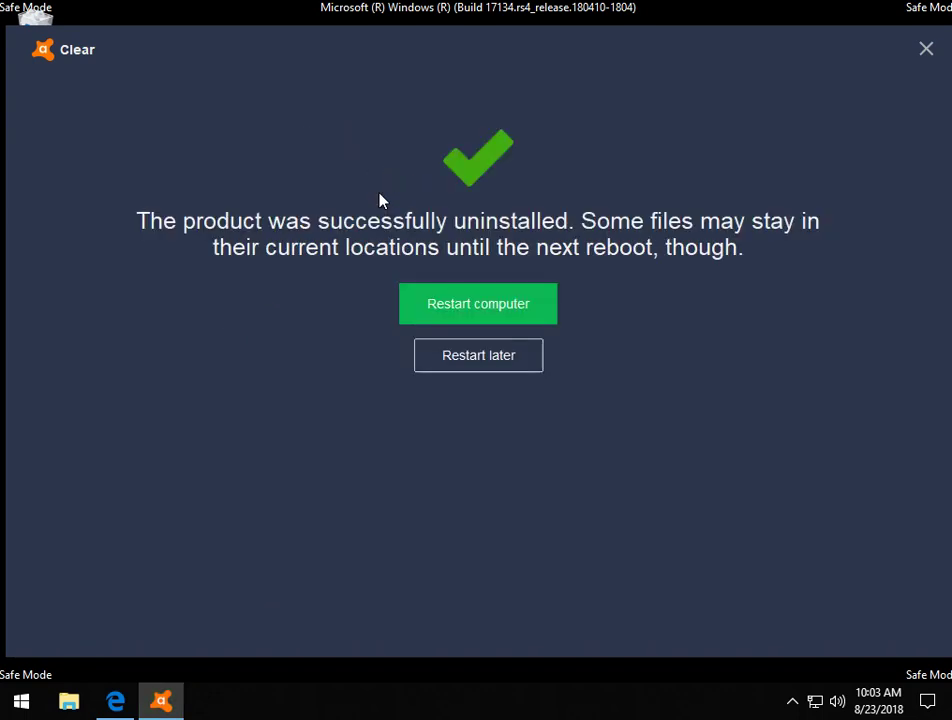
left_click(483, 318)
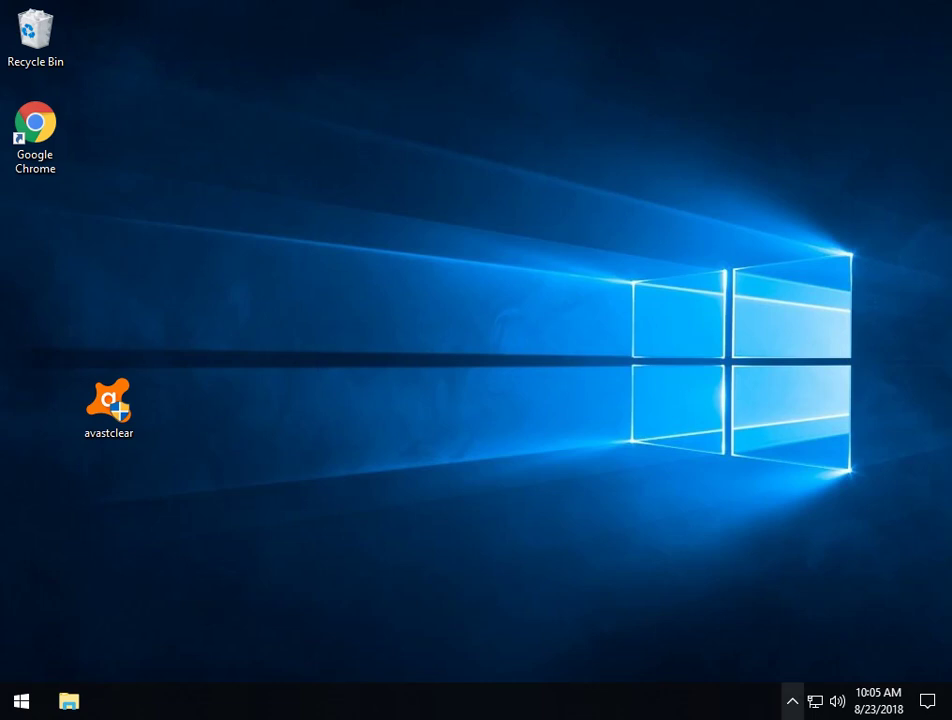
Step: Check the hidden notification icons and the Program Files and Program Files (x86) folders on drive C for Avast leftovers
left_click(792, 701)
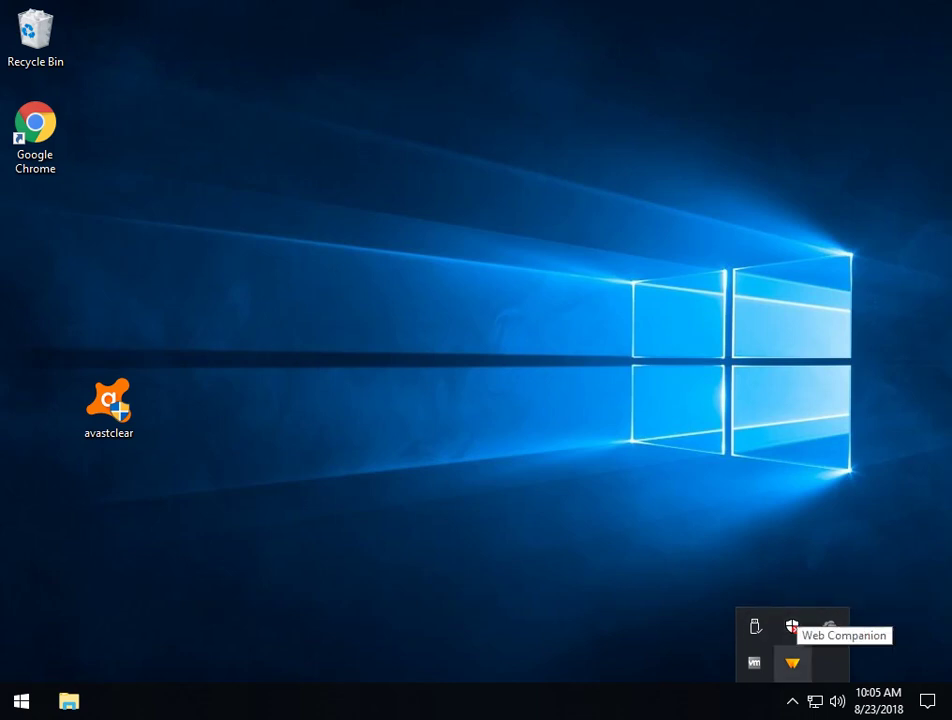
left_click(665, 610)
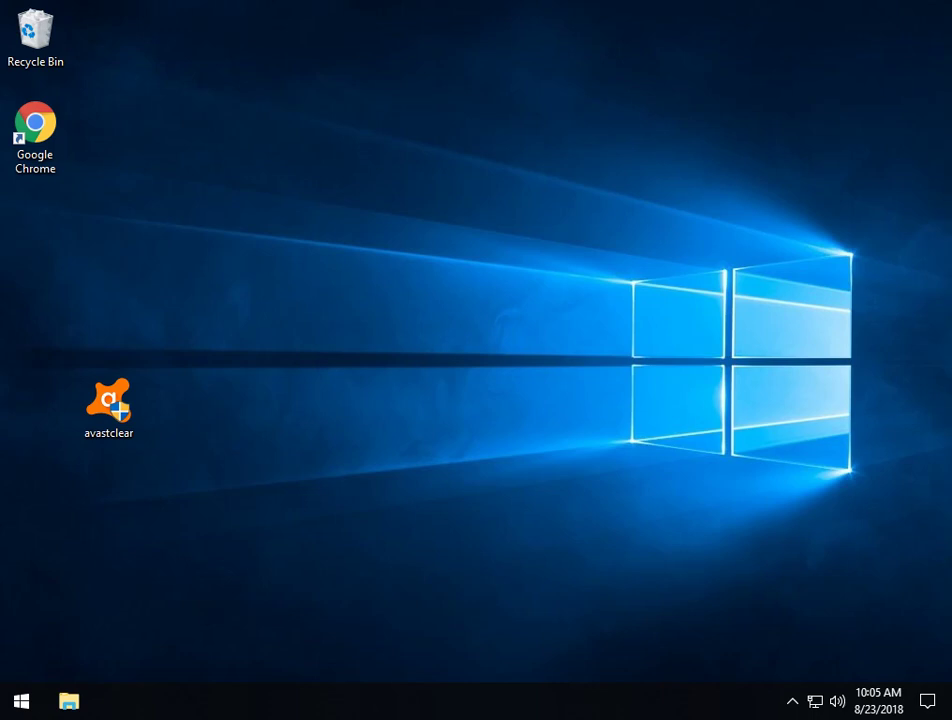
left_click(69, 701)
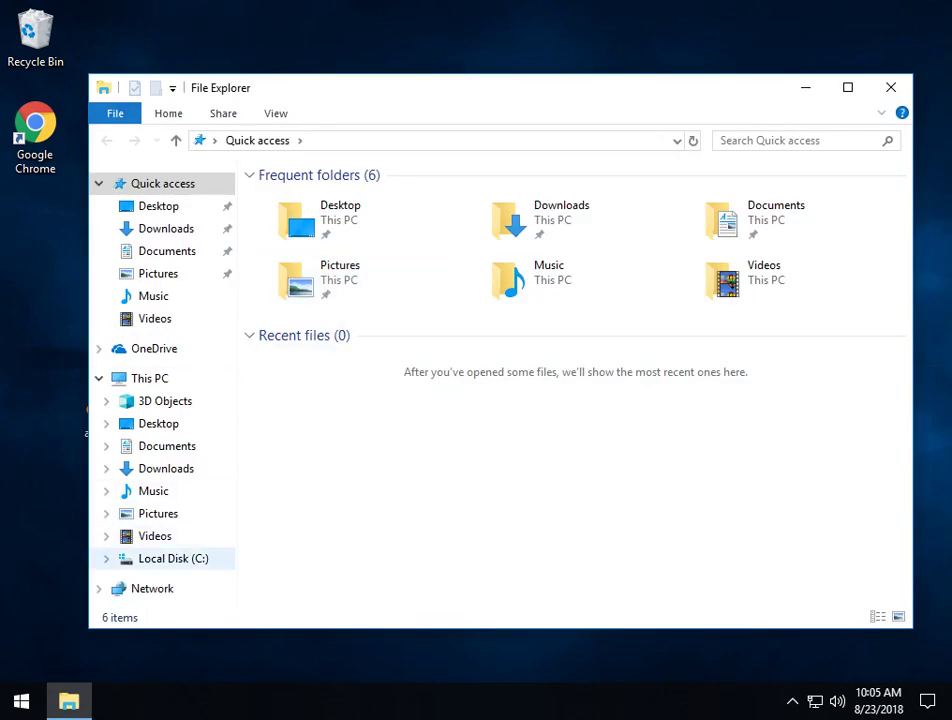
left_click(165, 558)
double_click(308, 216)
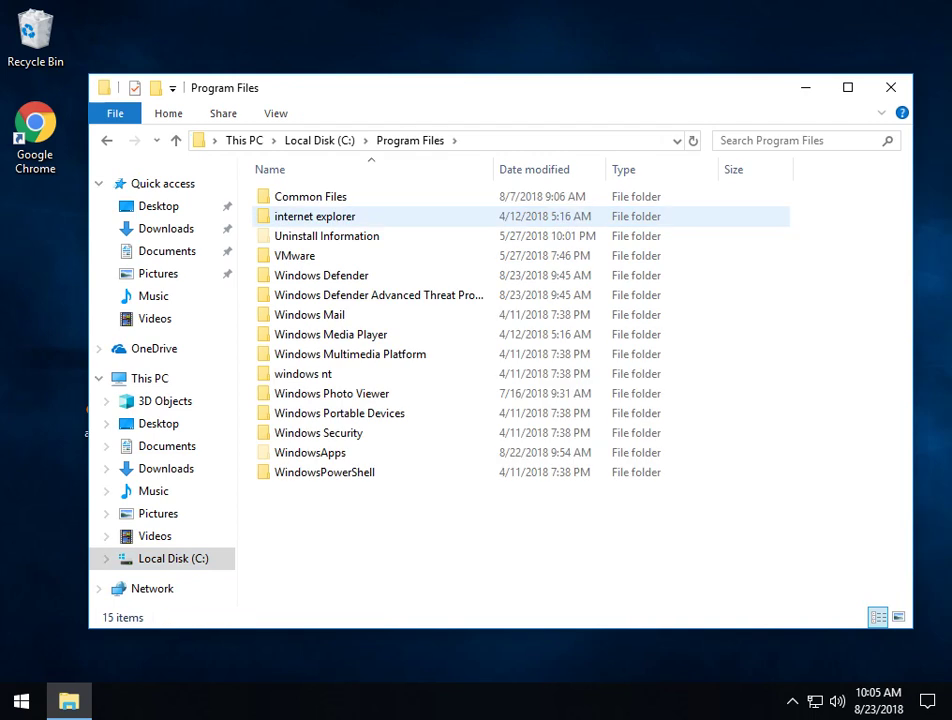
key("alt+Left")
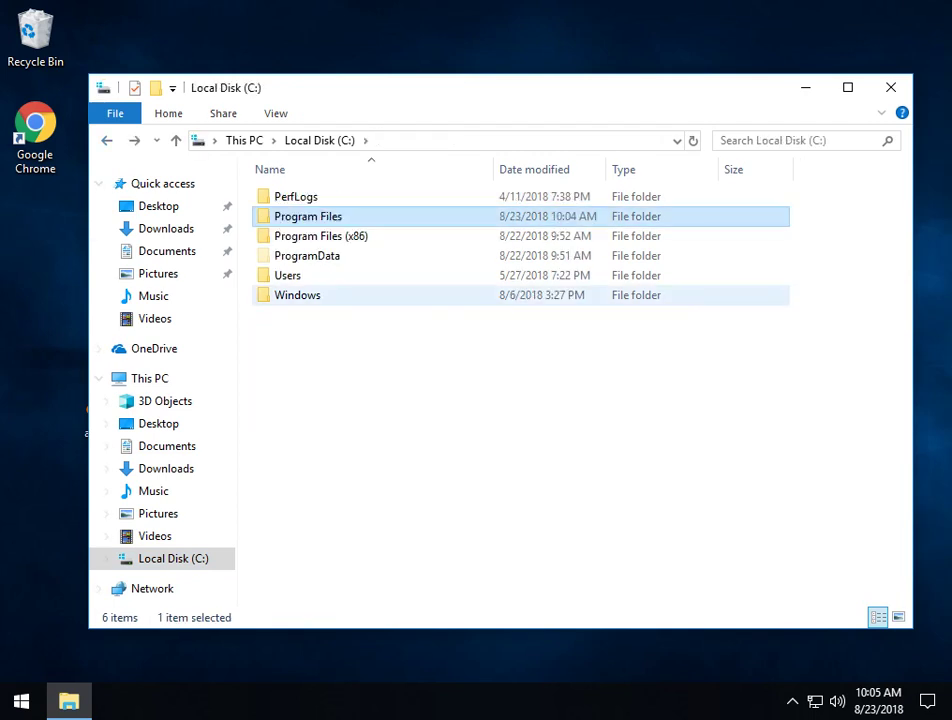
left_click(321, 236)
key("Return")
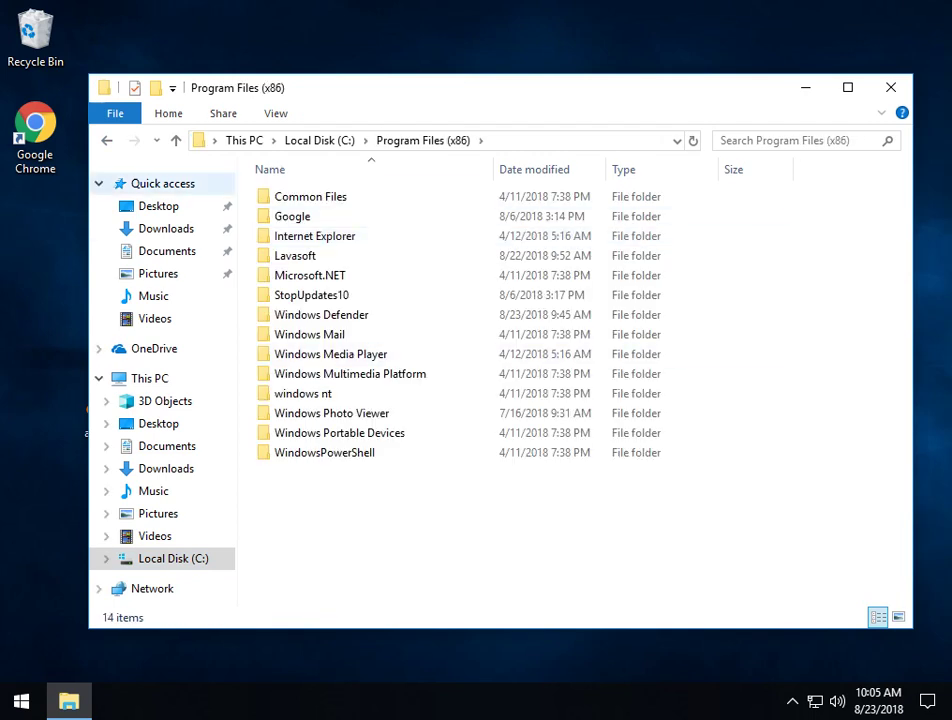
key("BackSpace")
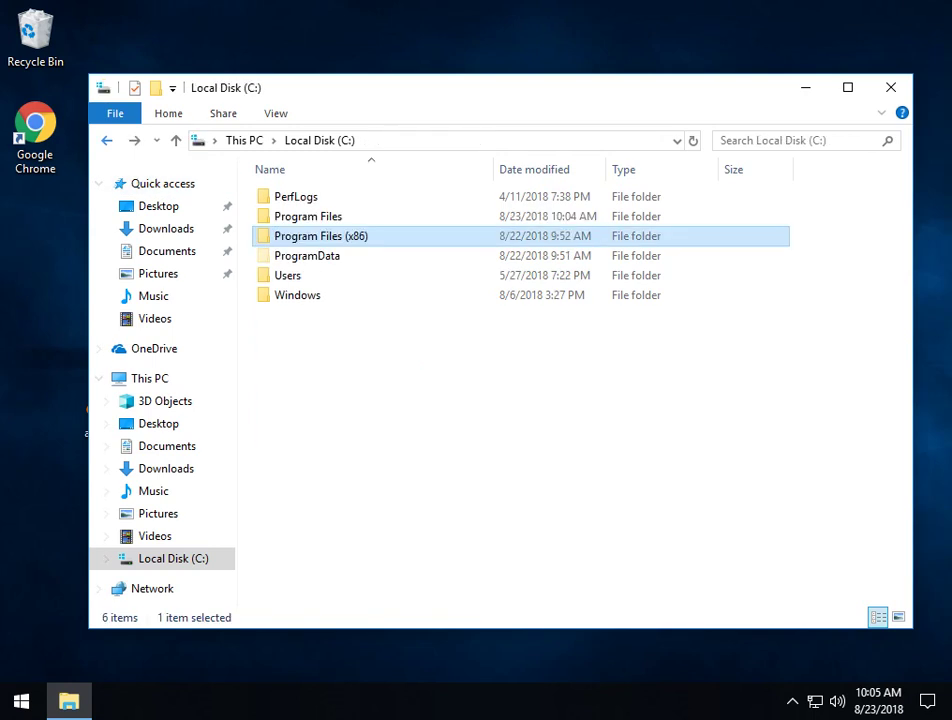
Step: Turn the display of hidden items off and back on while viewing the root of drive C
key("Up")
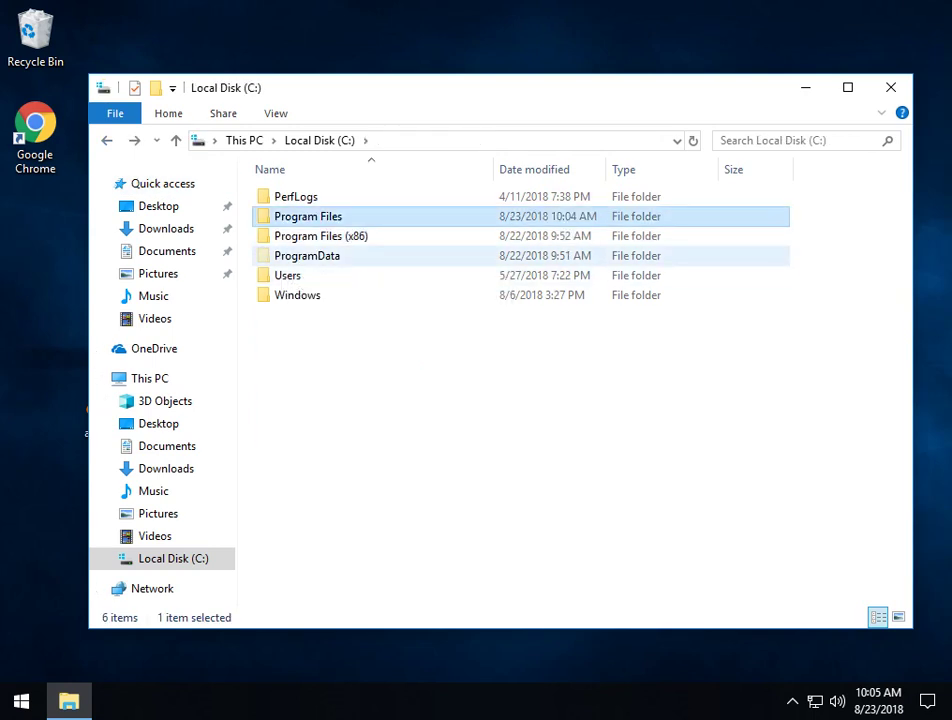
left_click(300, 256)
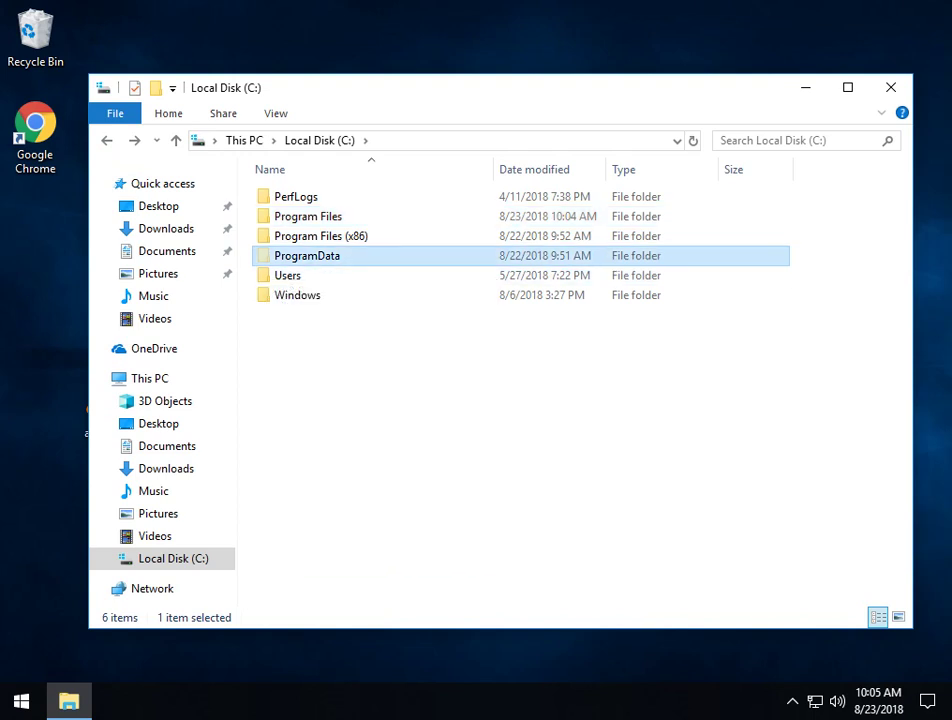
left_click(300, 236)
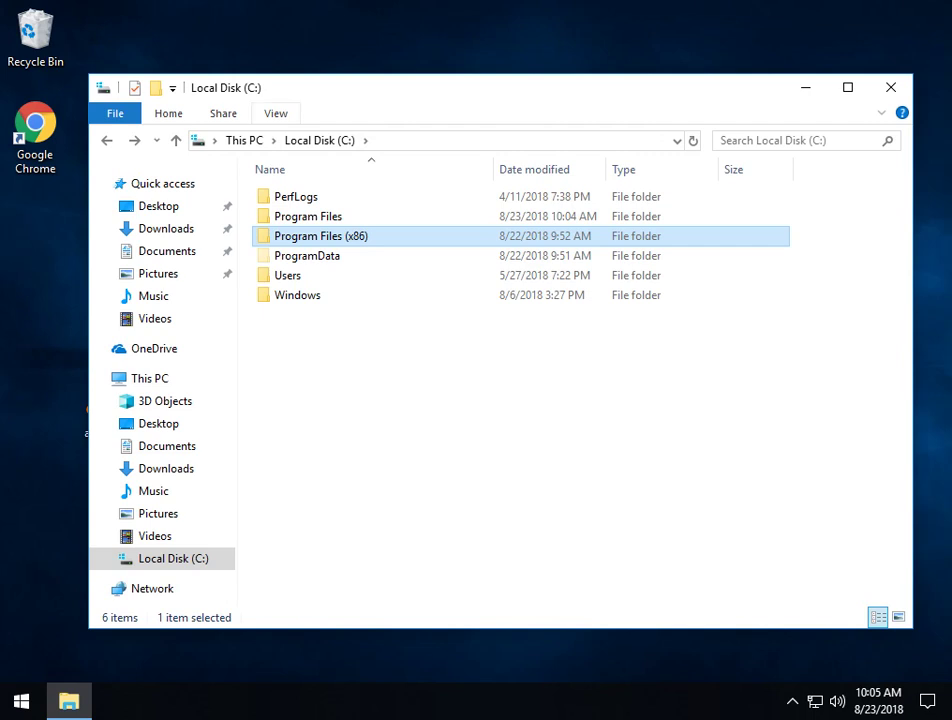
left_click(275, 113)
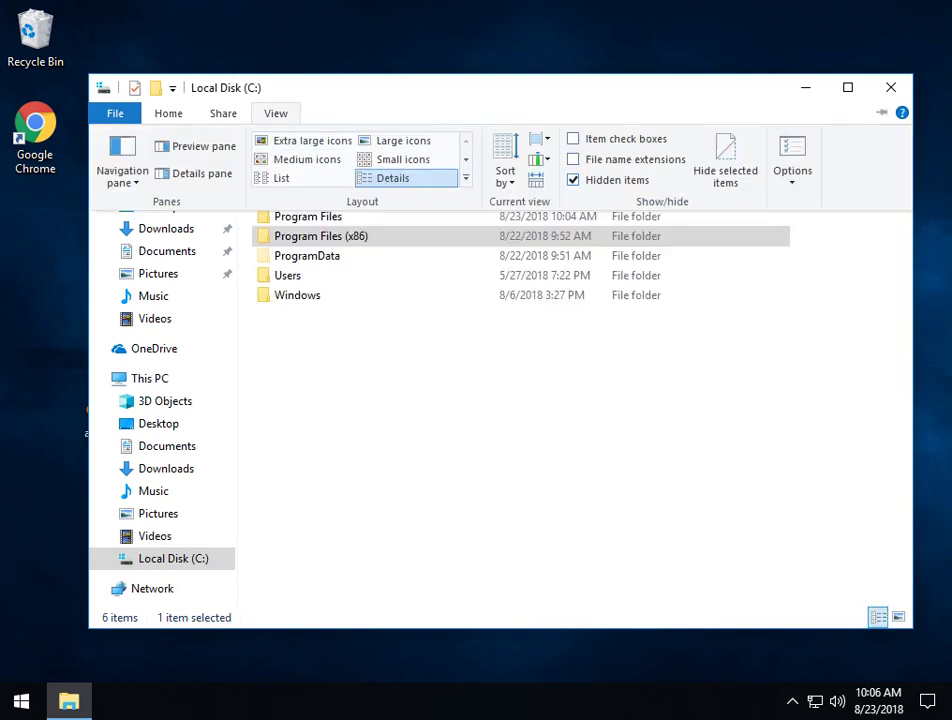
left_click(574, 180)
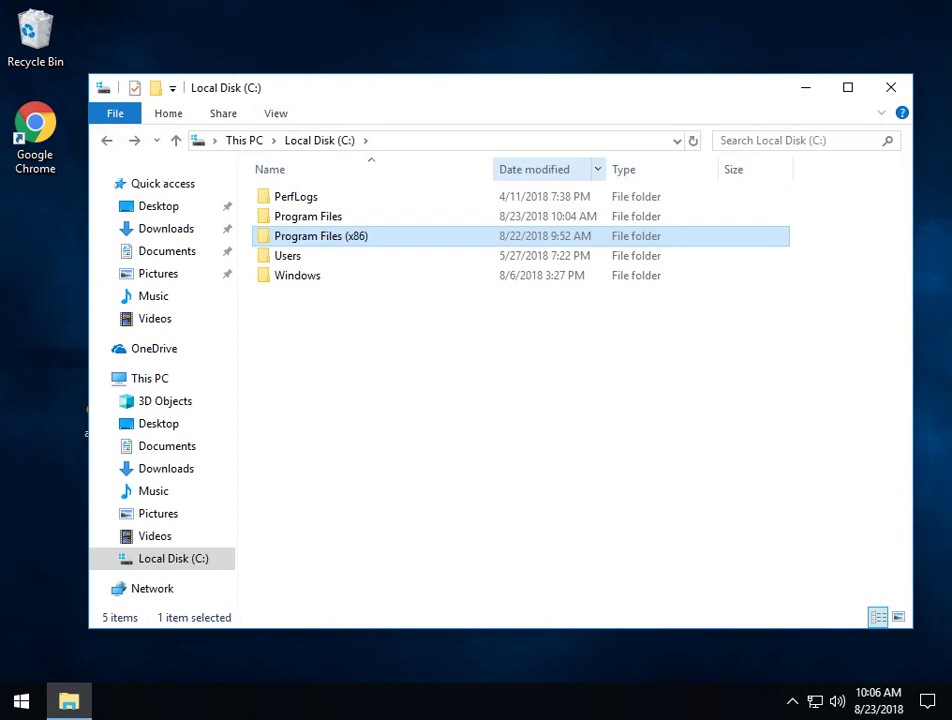
left_click(276, 114)
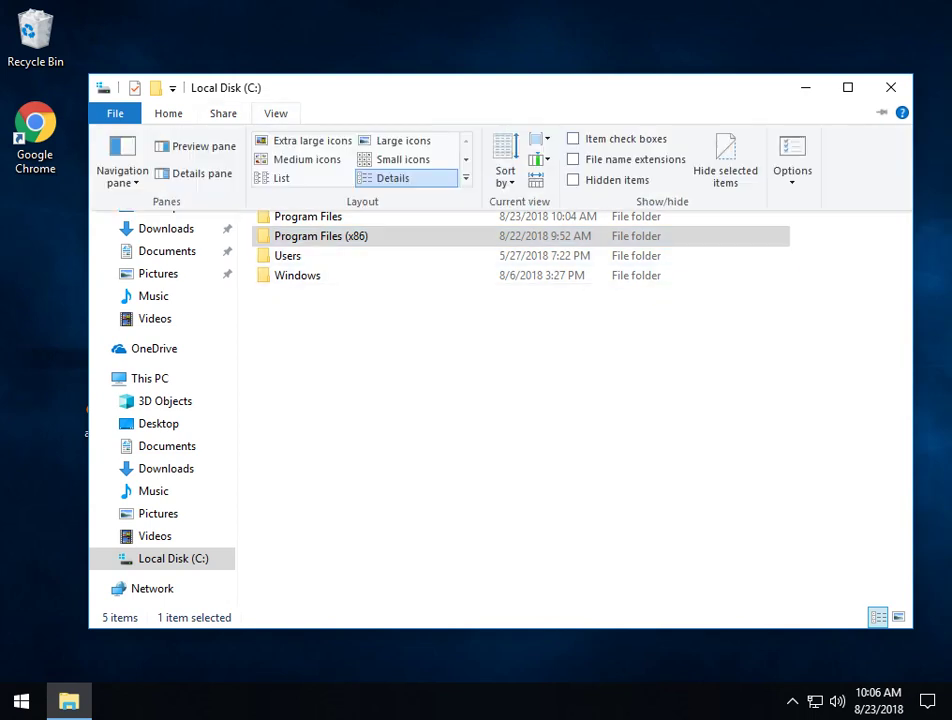
left_click(573, 180)
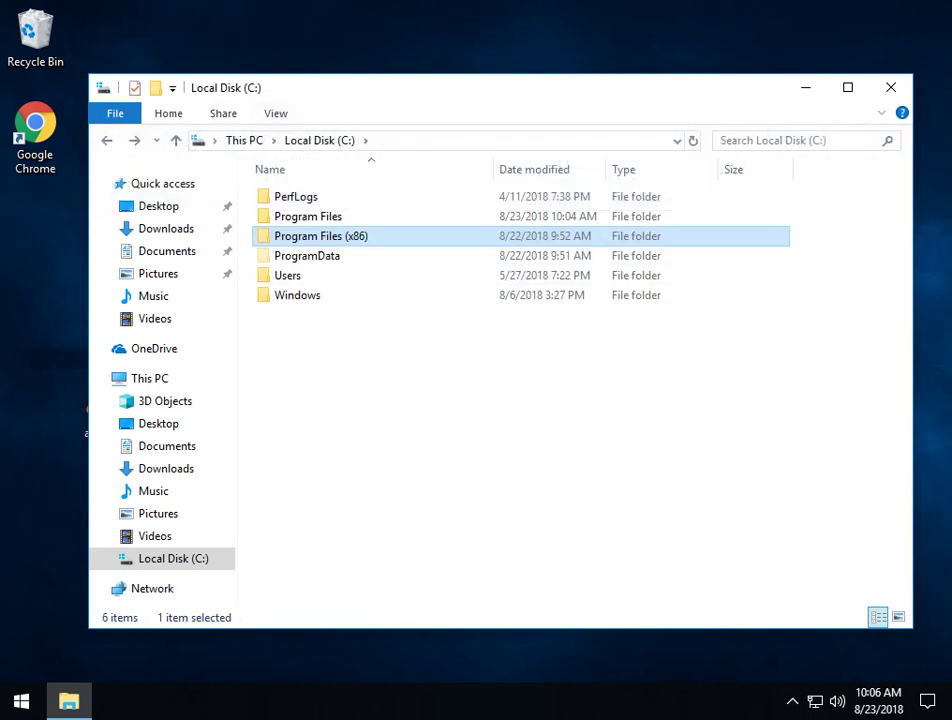
Step: Examine the Browser and Subscriptions folders inside C:\ProgramData\AVAST Software for leftover files, and return to ProgramData
double_click(304, 255)
double_click(312, 196)
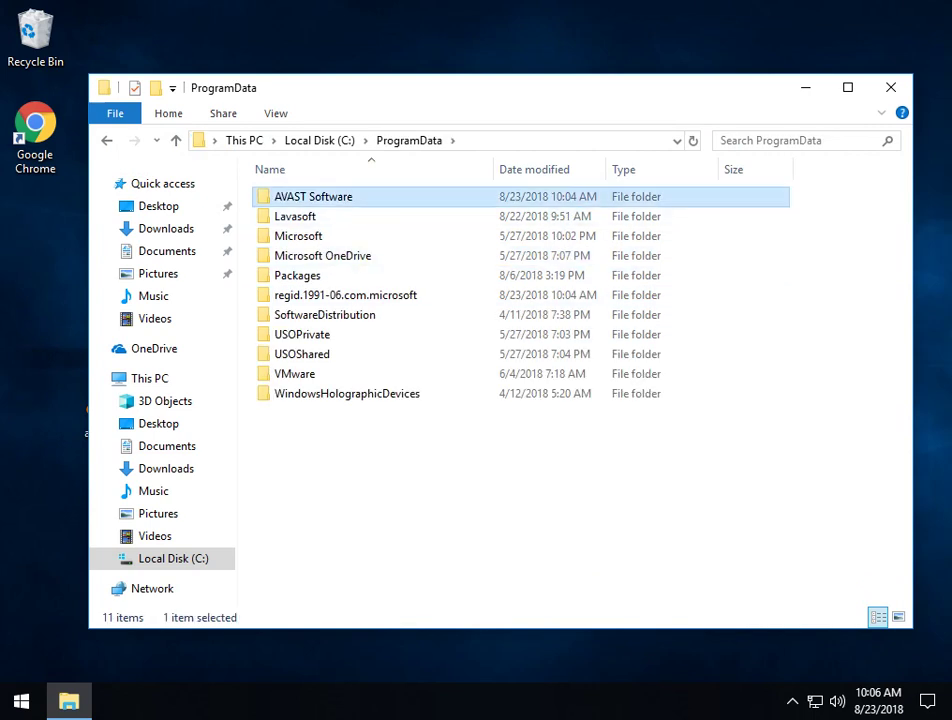
double_click(294, 196)
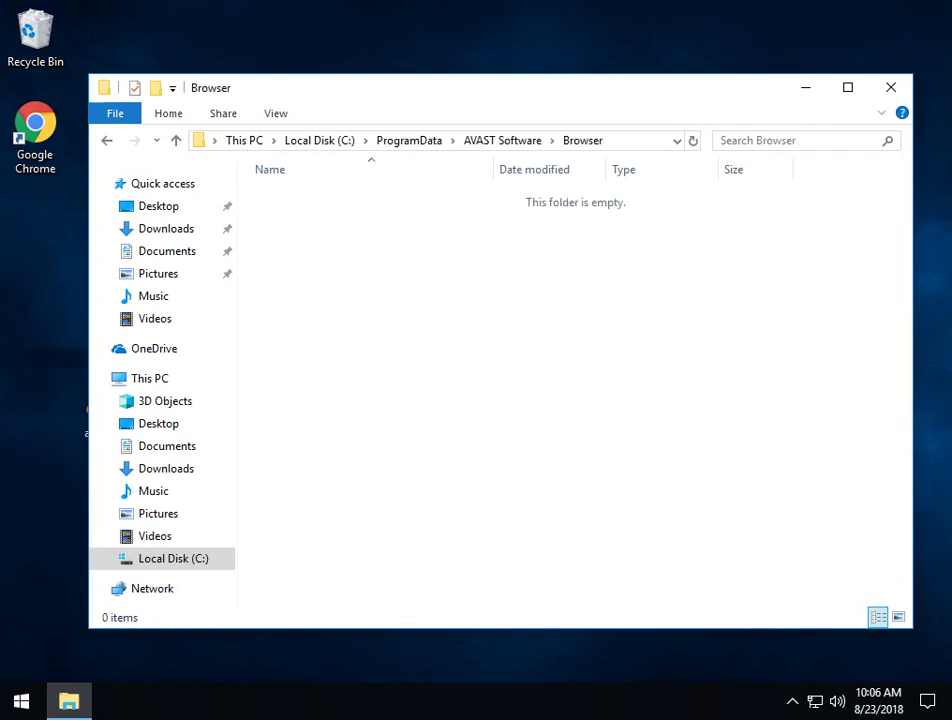
left_click(107, 141)
double_click(308, 217)
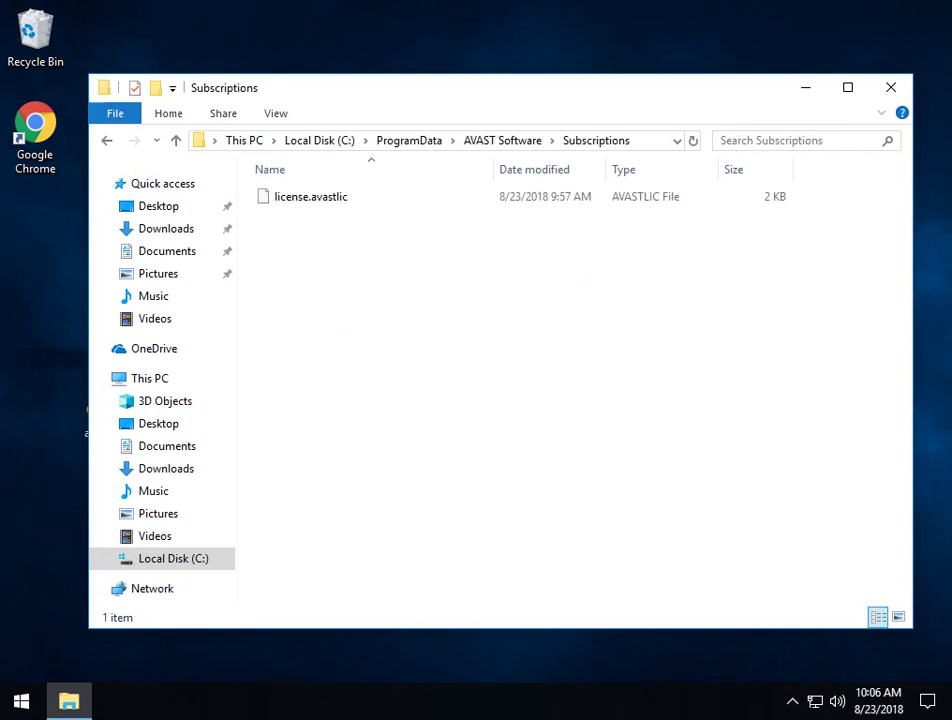
left_click(107, 140)
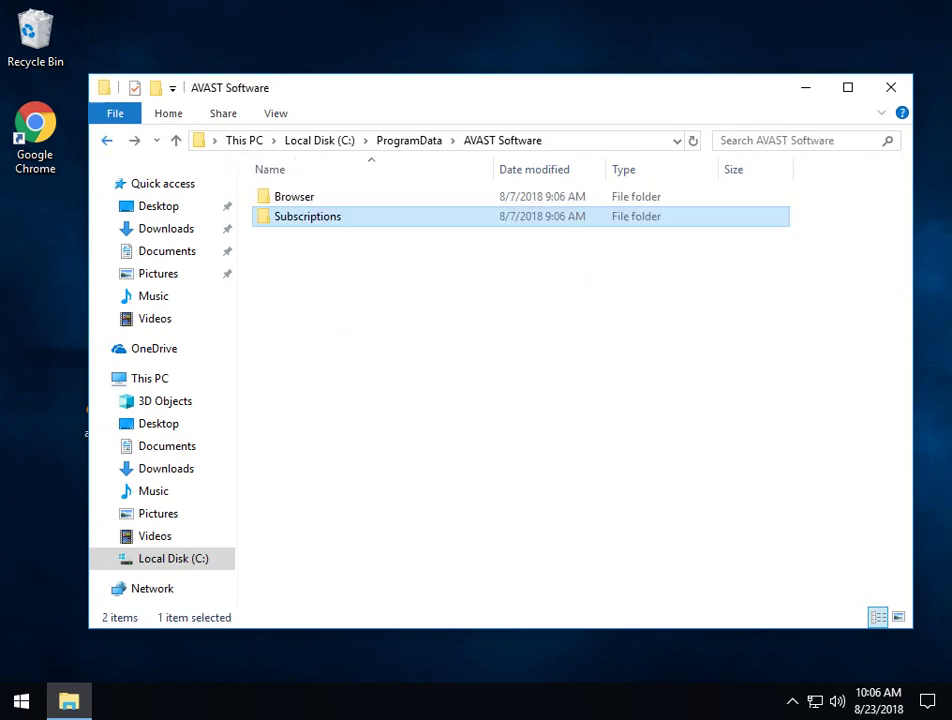
key("Return")
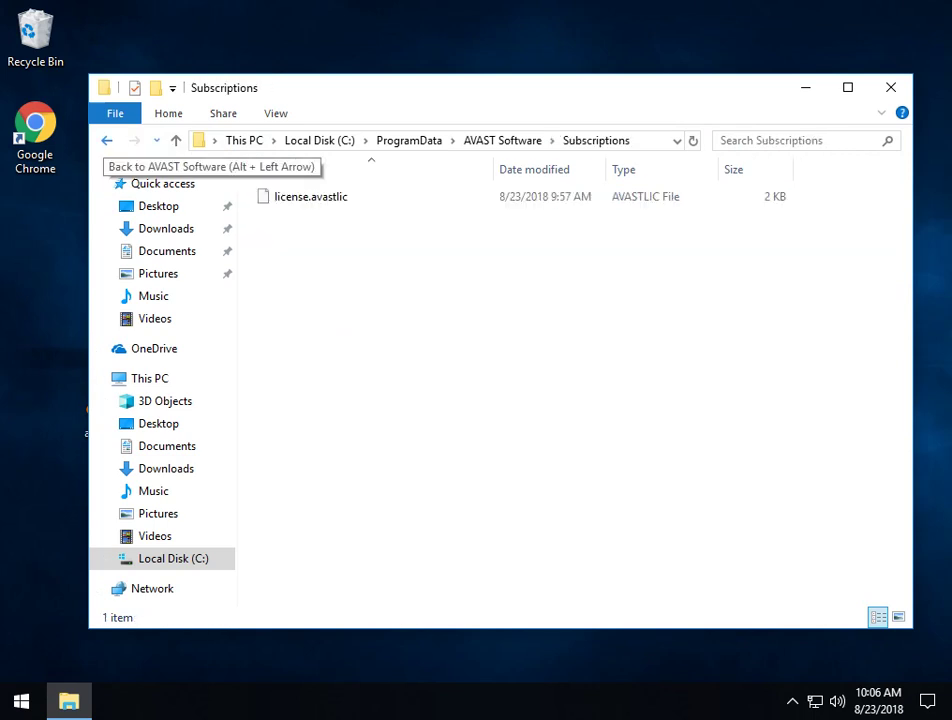
left_click(107, 140)
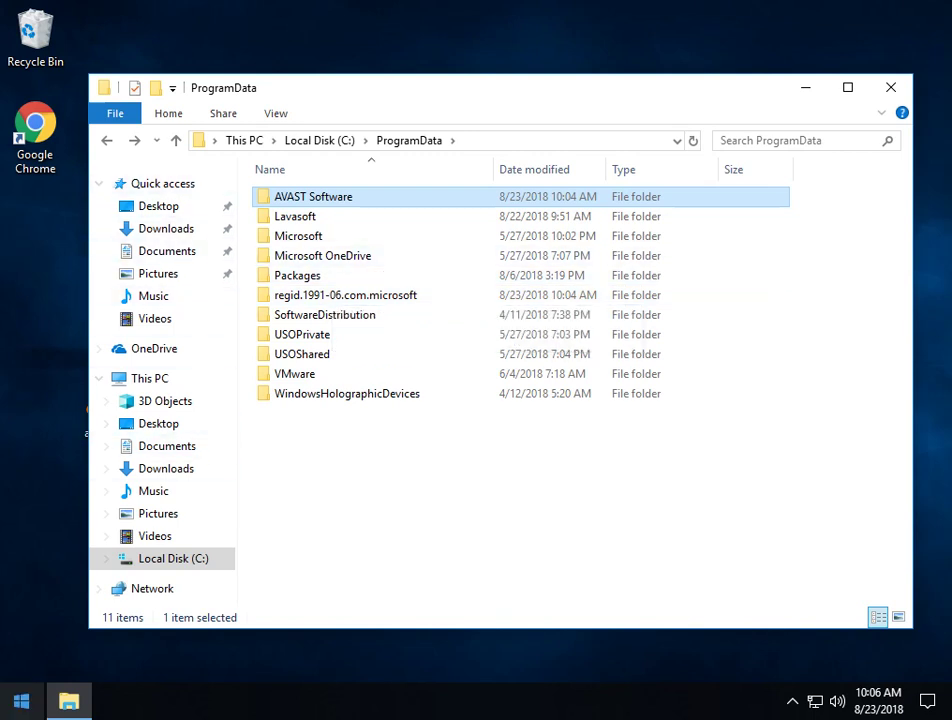
Step: Launch the Registry Editor with the regedit command and allow it to make changes to the device
key("super")
type("r")
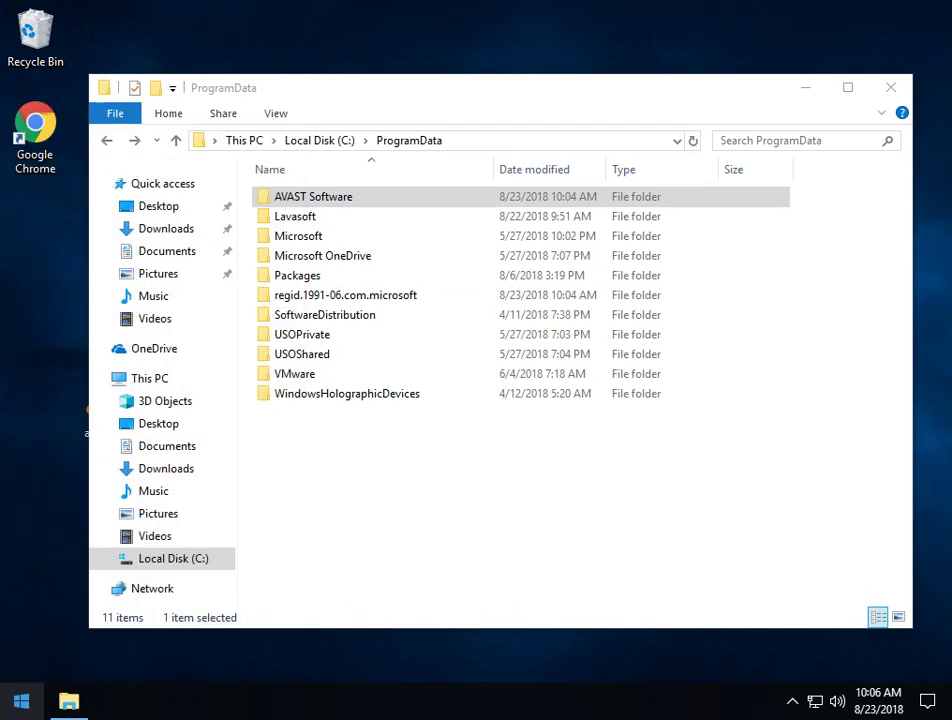
key("super+r")
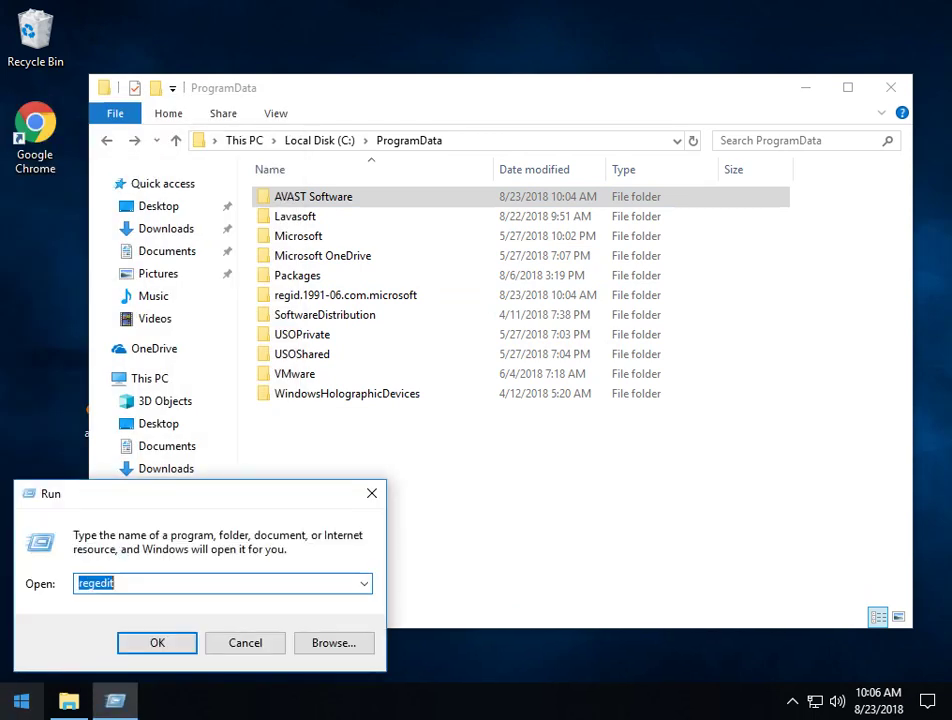
key("Return")
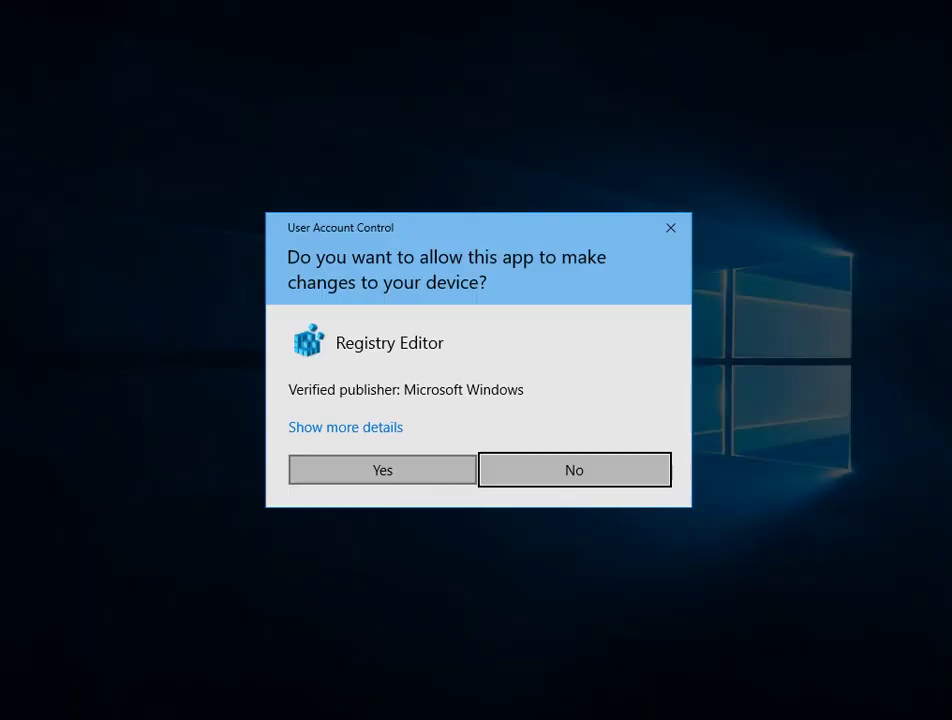
left_click(382, 470)
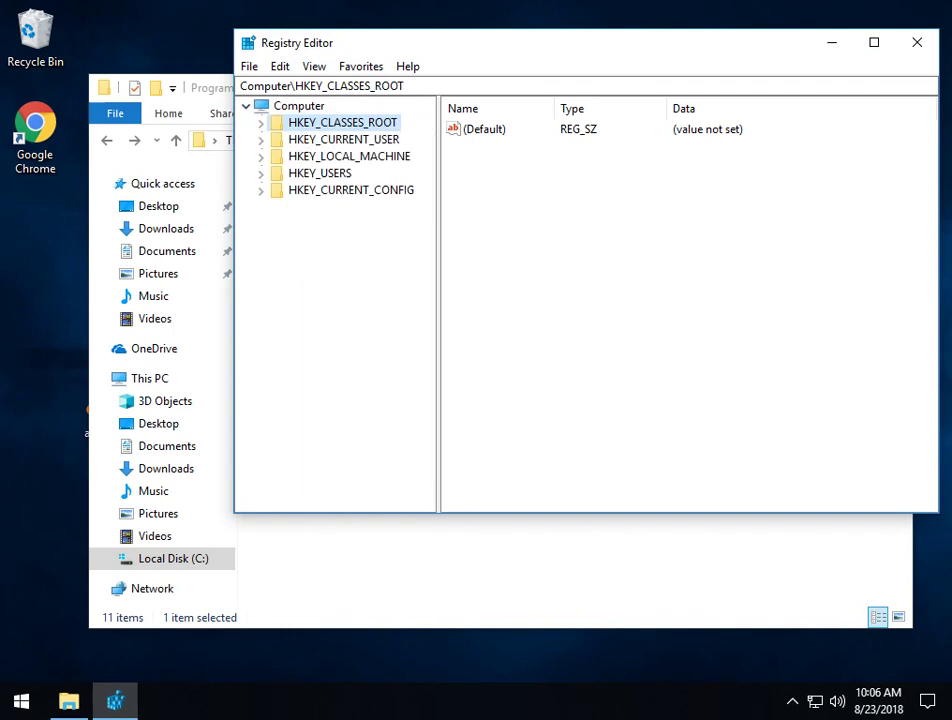
Step: Search the whole registry from the Computer root for "Avast" in keys, values and data
left_click(299, 106)
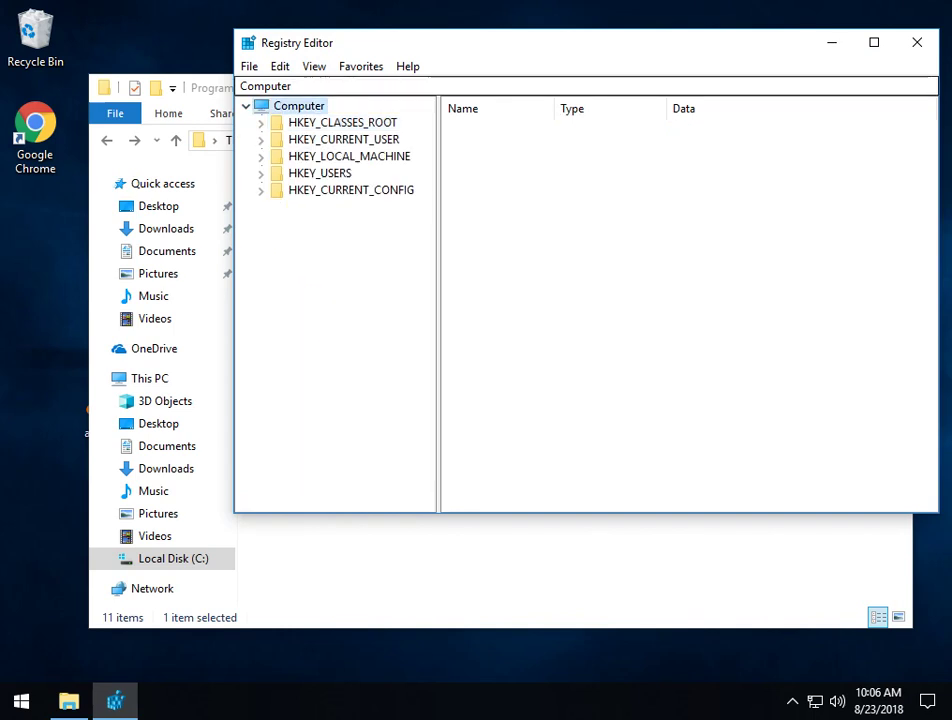
left_click(280, 67)
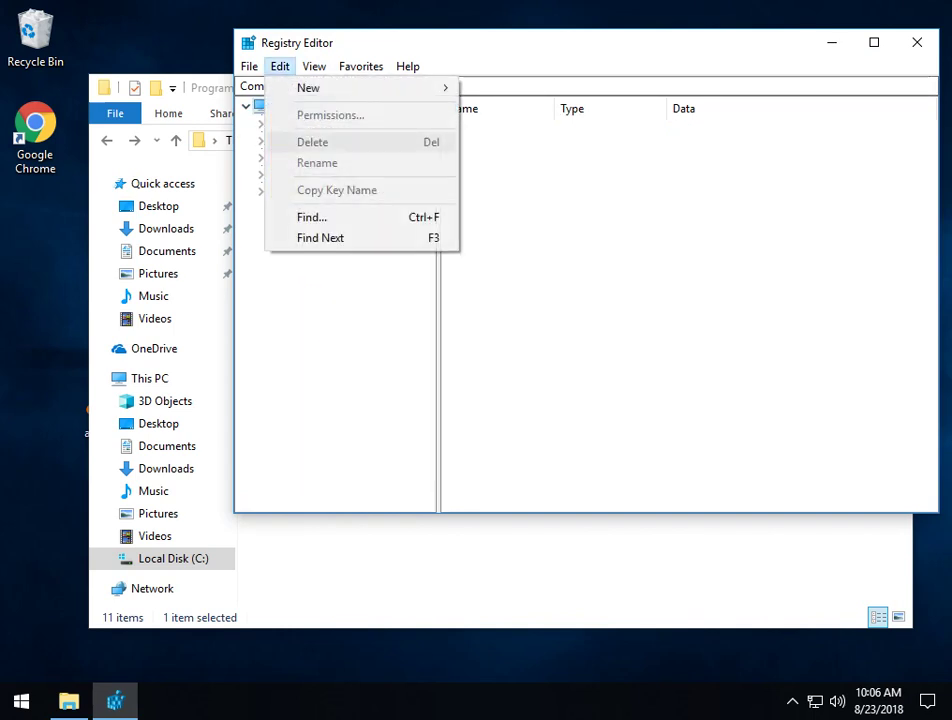
key("Return")
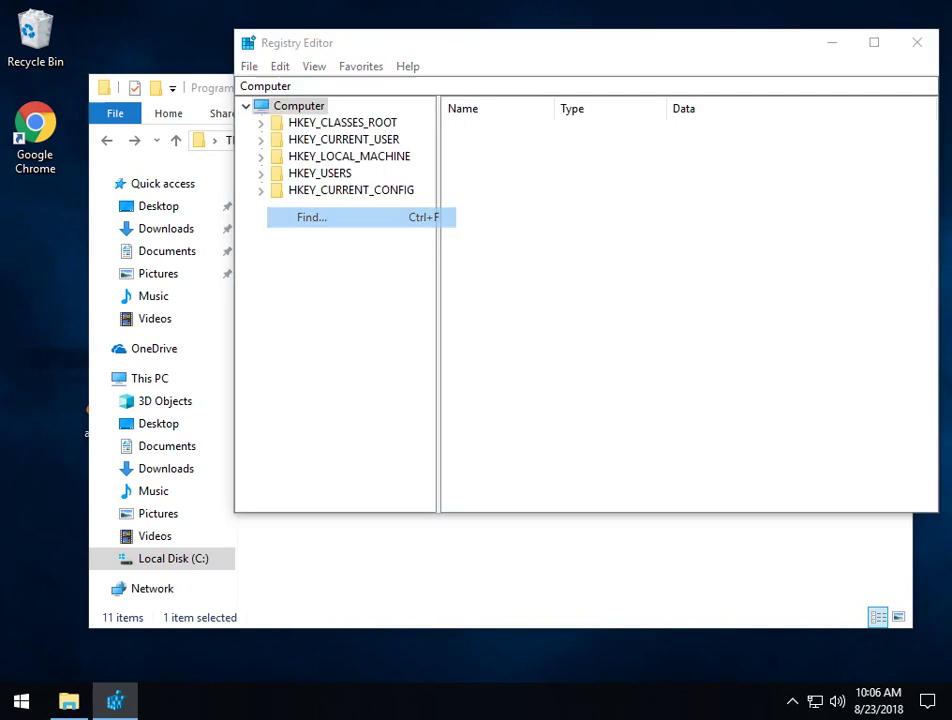
type("Avast")
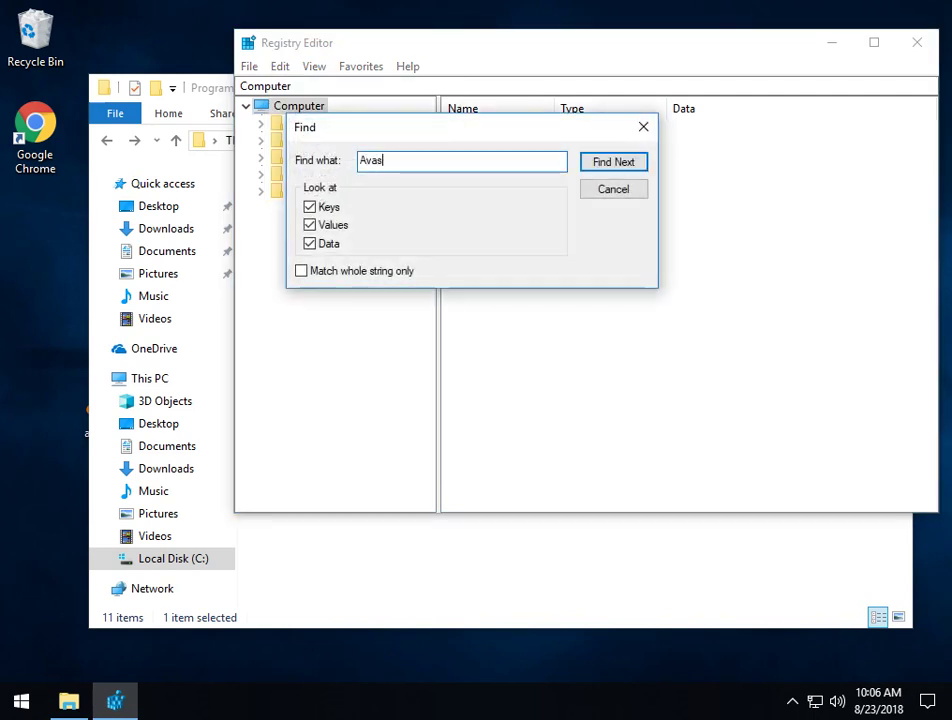
key("Return")
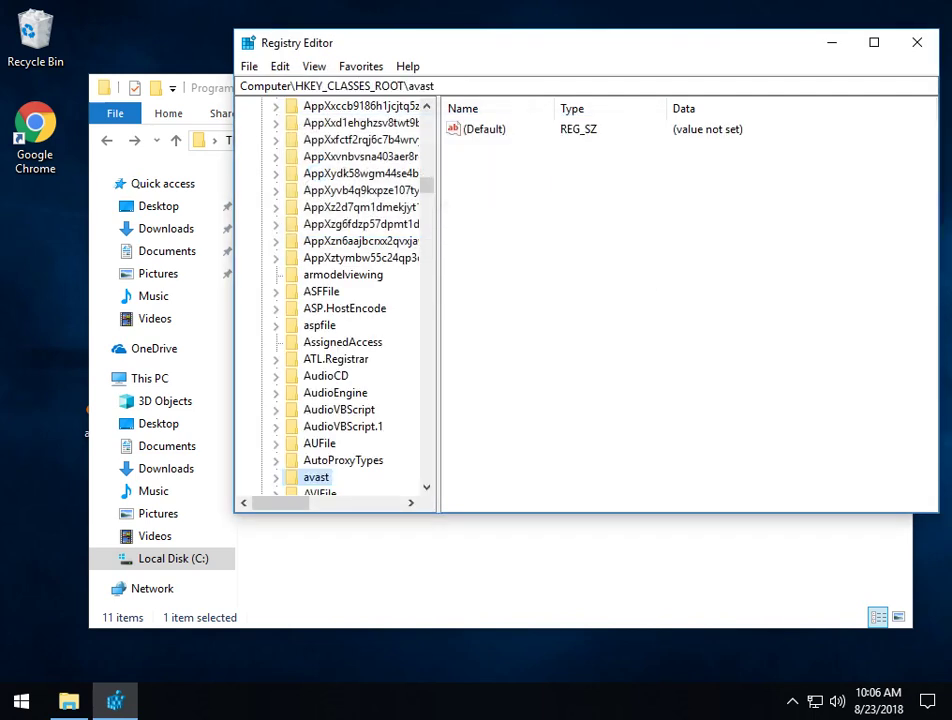
Step: Expand the avast key under HKEY_CLASSES_ROOT and inspect its ShellEx subkey for leftover values
key("Right")
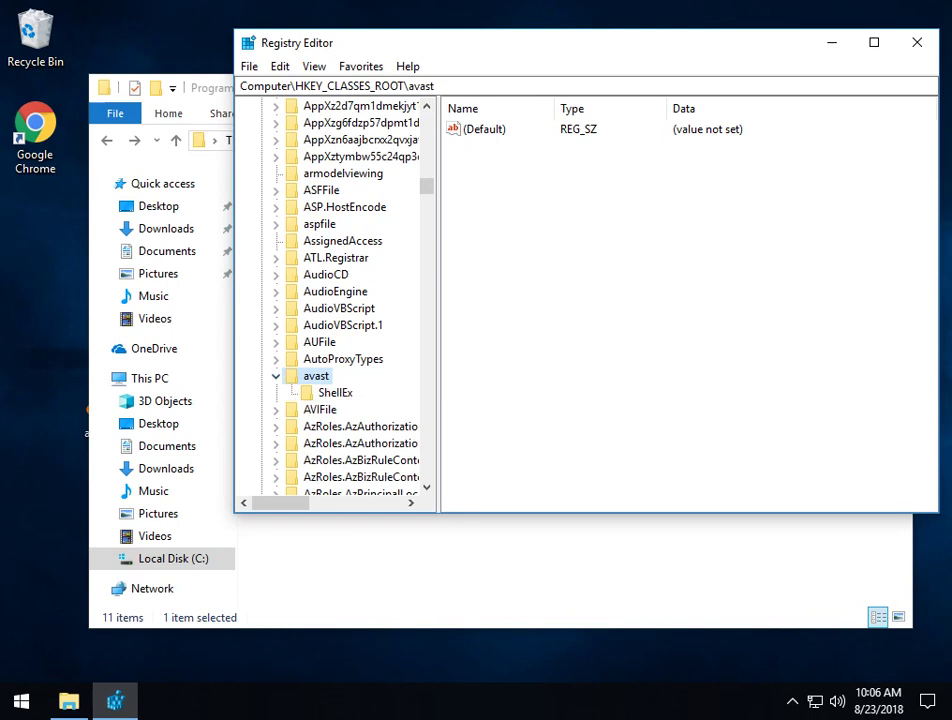
key("Down")
key("Up")
left_click(335, 393)
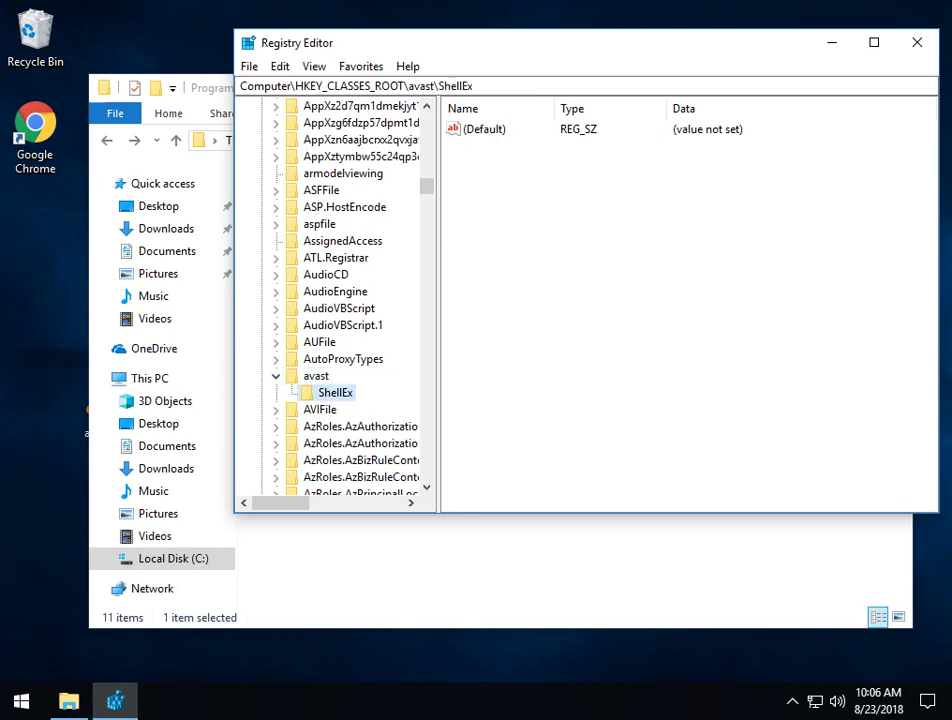
left_click(316, 376)
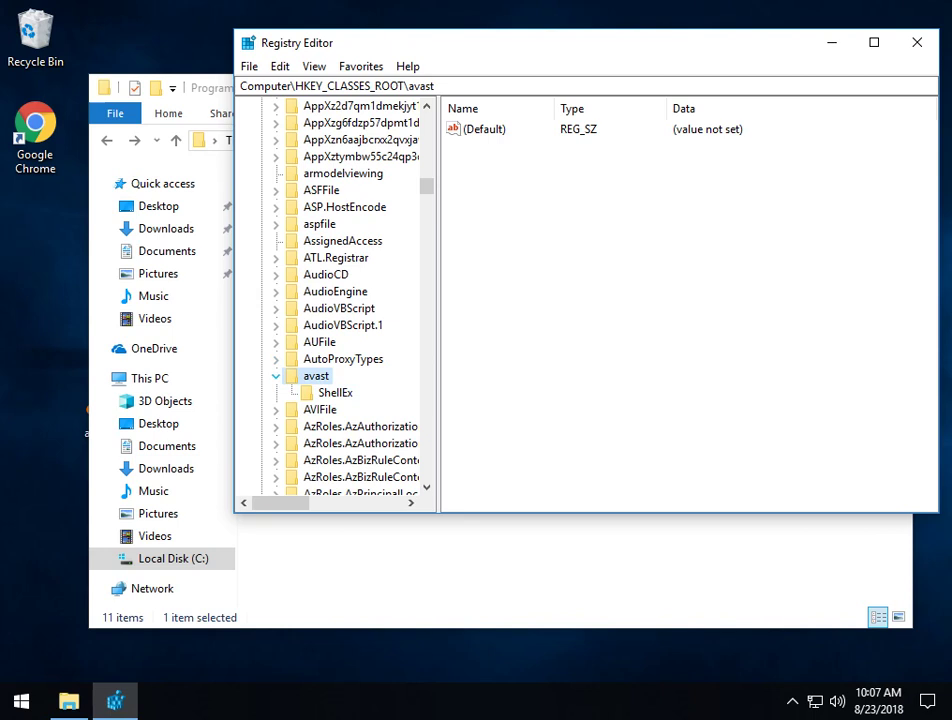
Step: Find the next Avast match and inspect the program entries in the current user's Compatibility Assistant\Store key
key("F3")
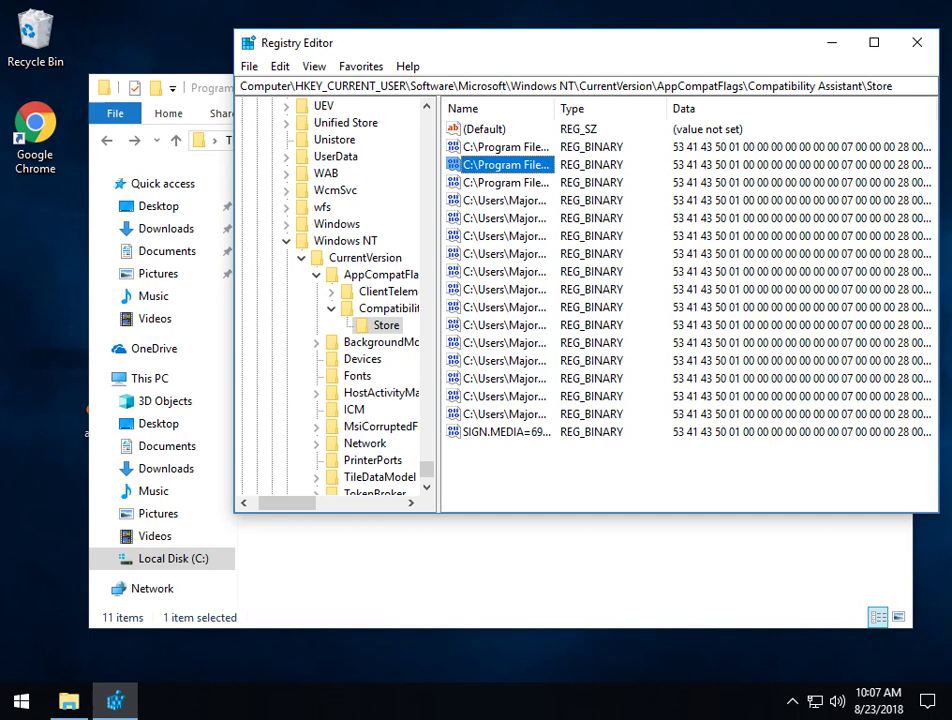
left_click(386, 325)
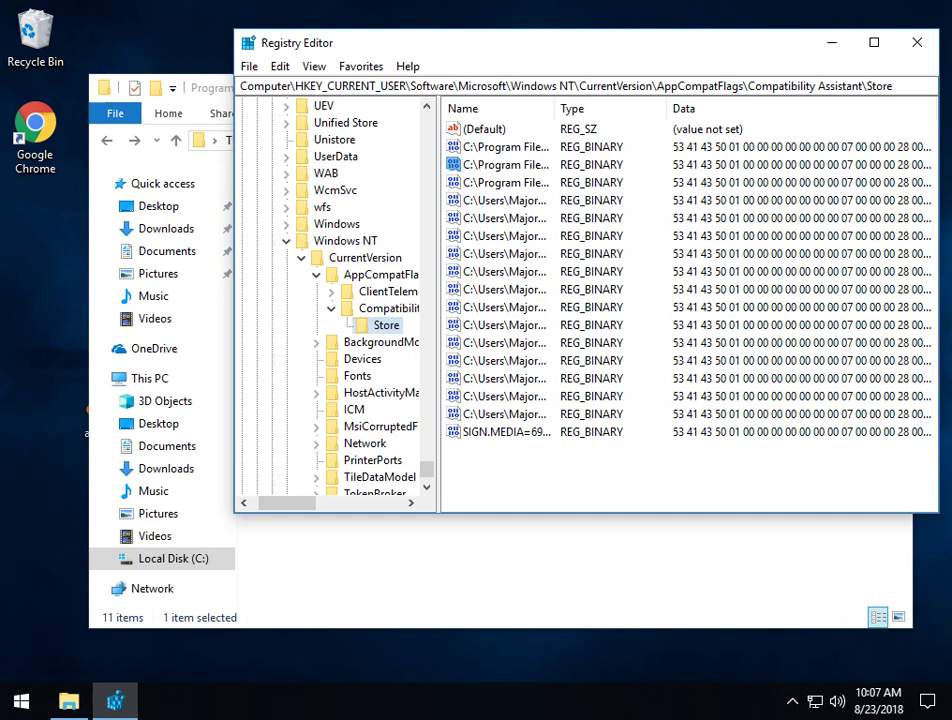
left_click(505, 183)
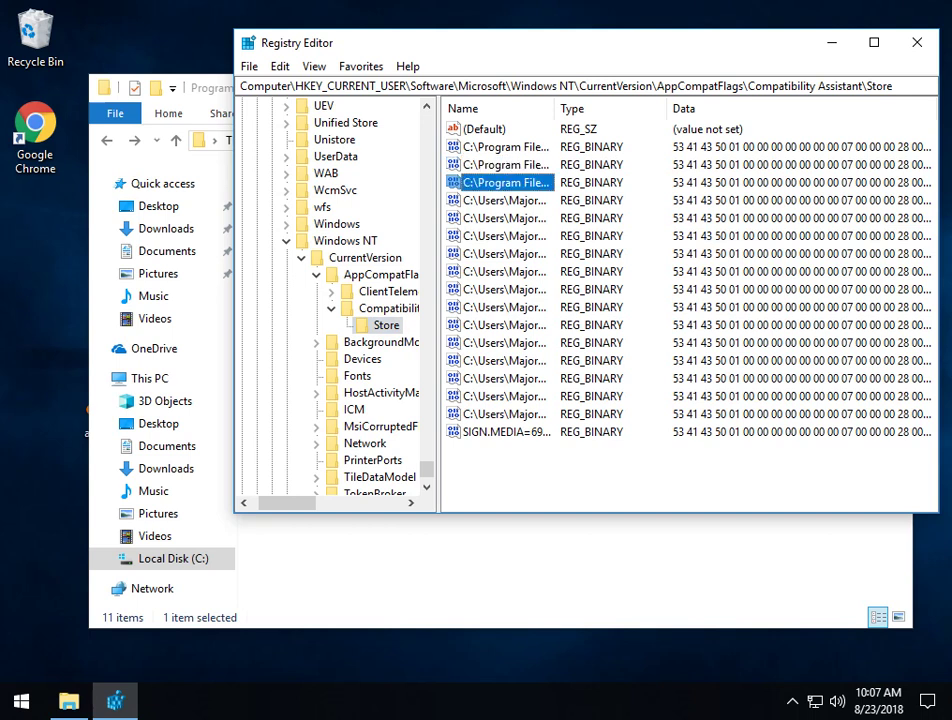
left_click(505, 378)
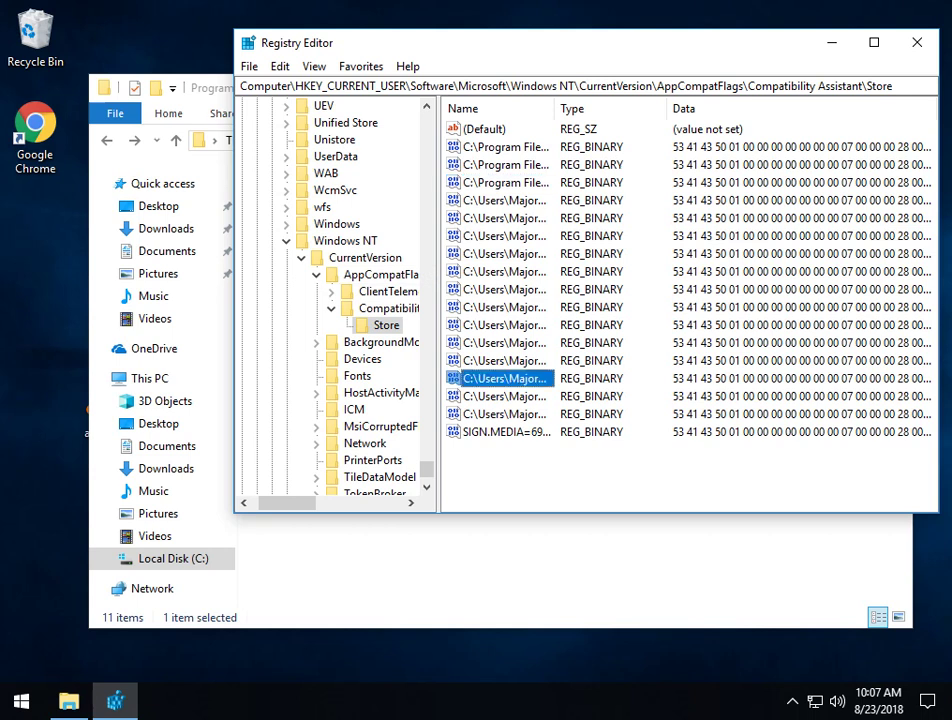
Step: Continue the Avast search and expand the avast key under HKEY_LOCAL_MACHINE\SOFTWARE\Classes to examine its subkeys
key("F3")
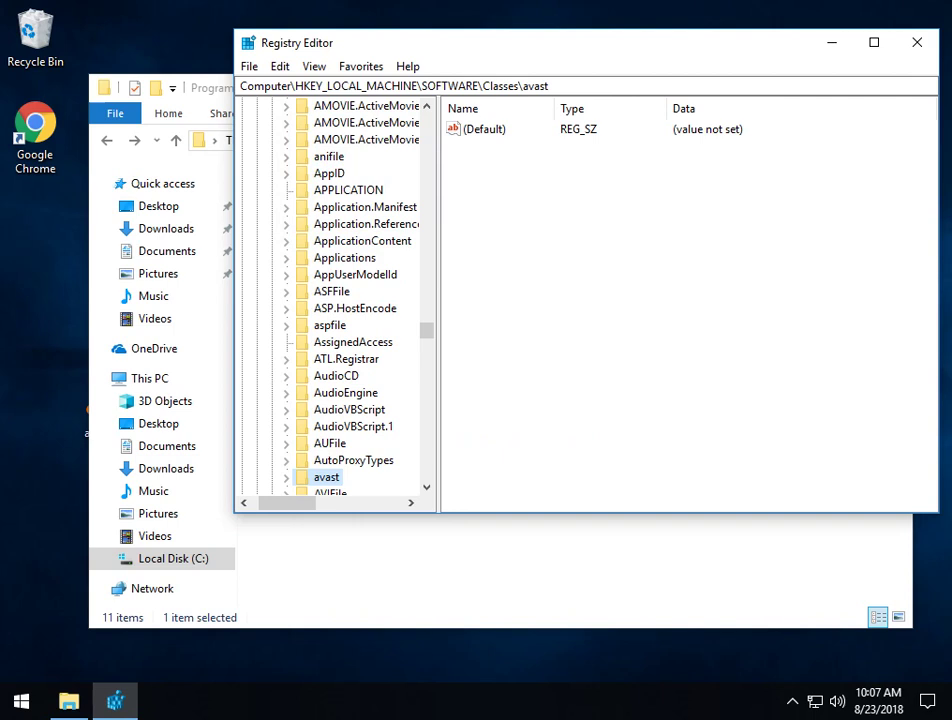
scroll(380, 443, "down", 2)
left_click(286, 376)
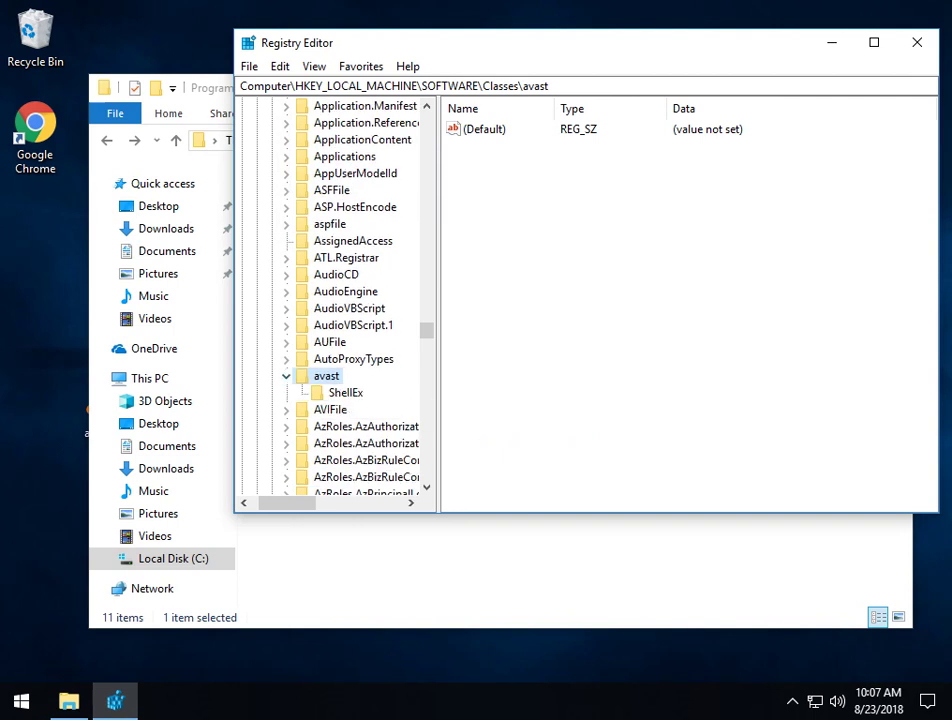
key("Down")
key("Up")
scroll(340, 342, "up", 7)
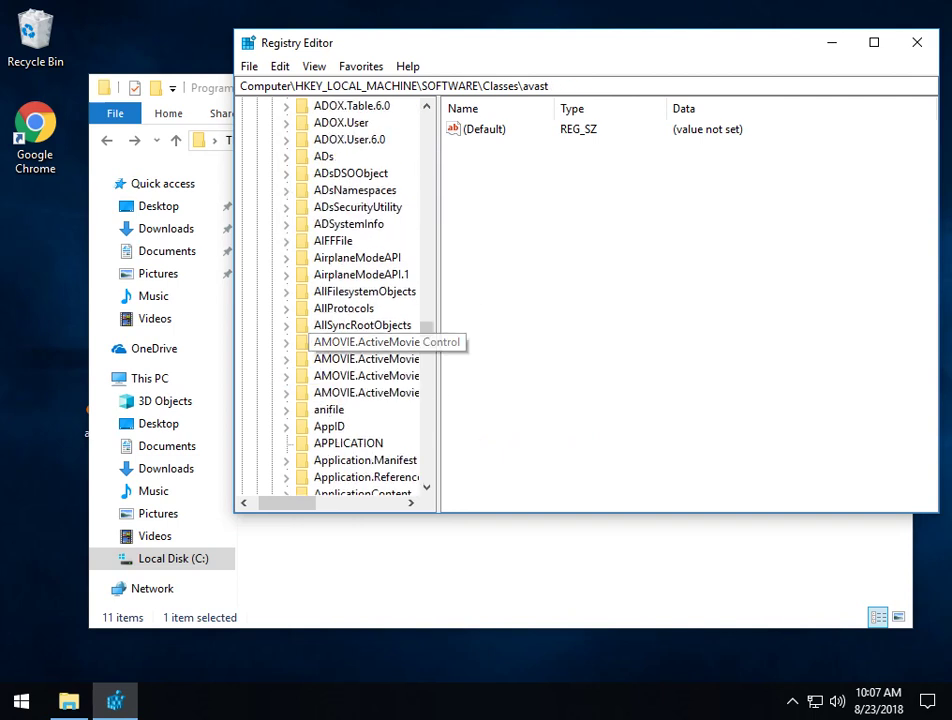
left_click_drag(427, 327, 427, 120)
Step: Close Registry Editor and the ProgramData folder window, and move the avastclear icon to the upper middle of the desktop
left_click(917, 43)
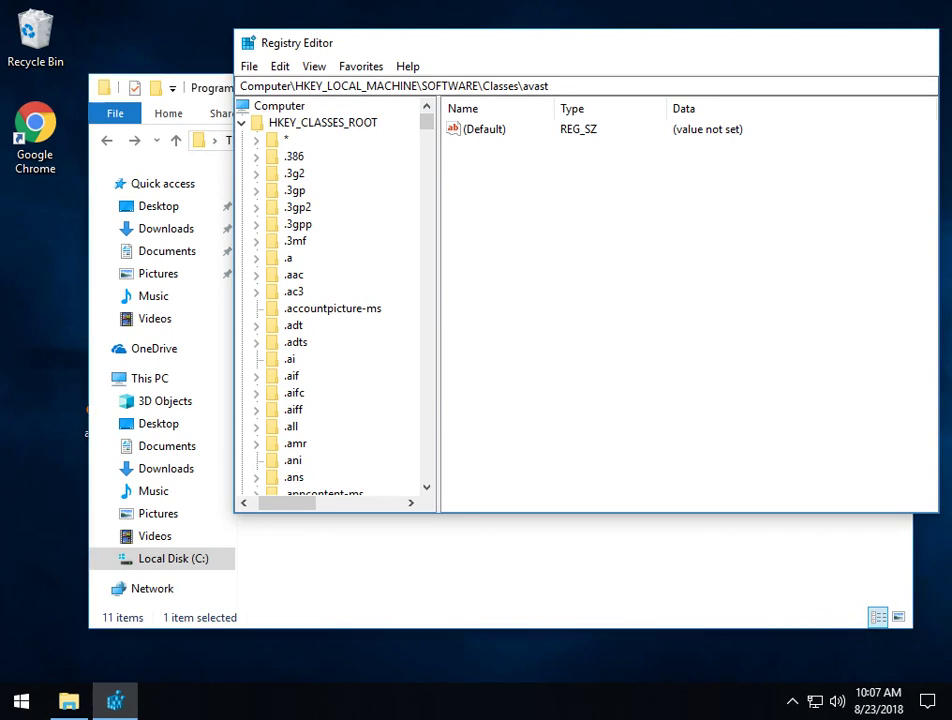
key("alt+F4")
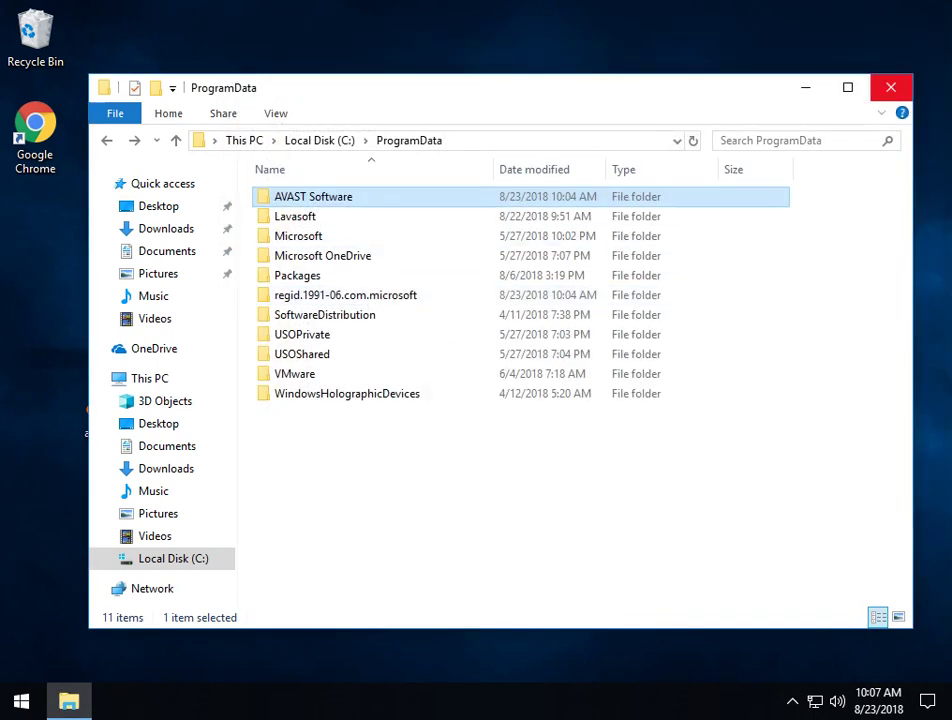
left_click(891, 87)
left_click(108, 405)
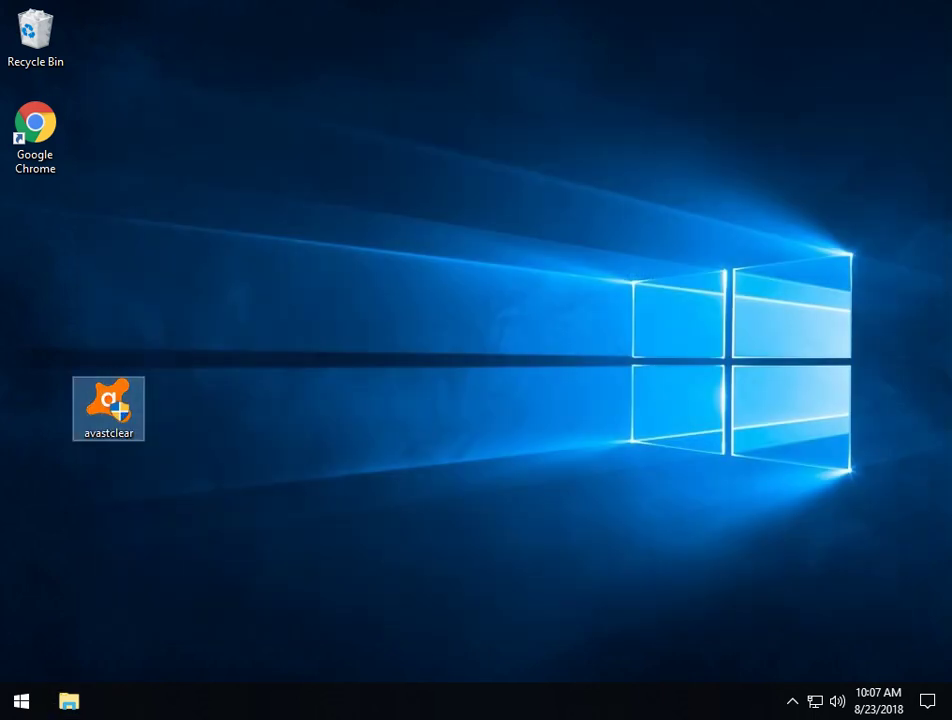
left_click_drag(108, 405, 401, 130)
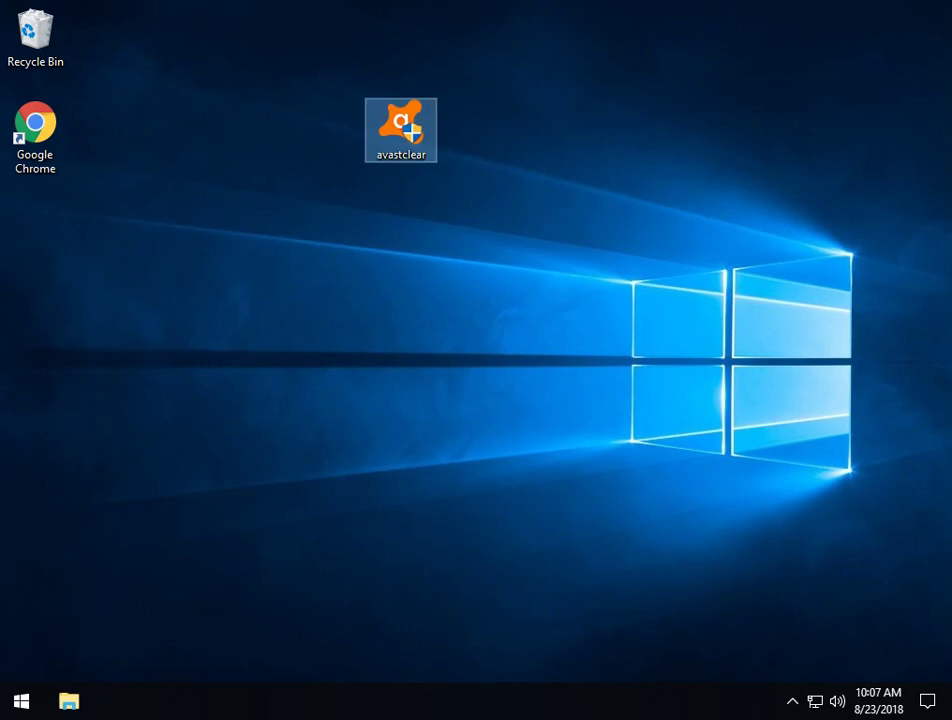